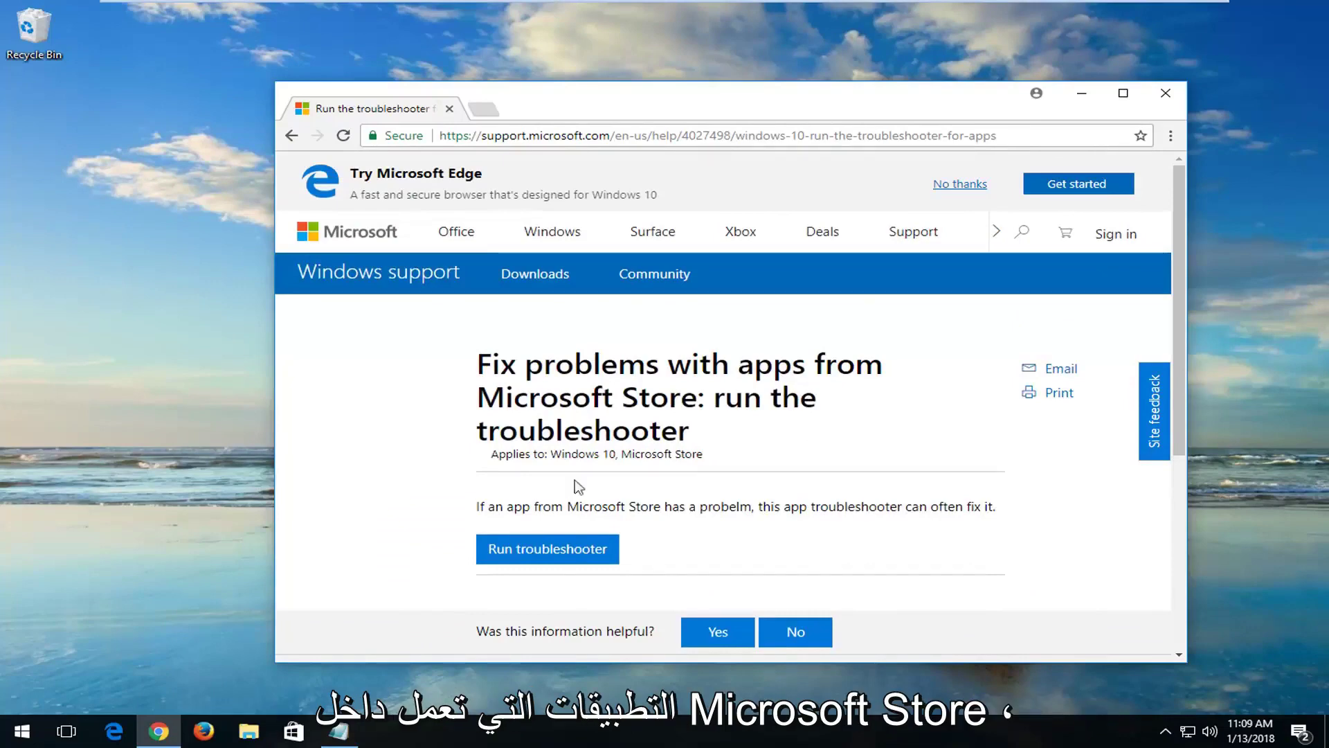
Step: Download and open the Windows Store Apps troubleshooter (Appsdiagnostic10 (1).diagcab), then minimize Chrome
click(512, 556)
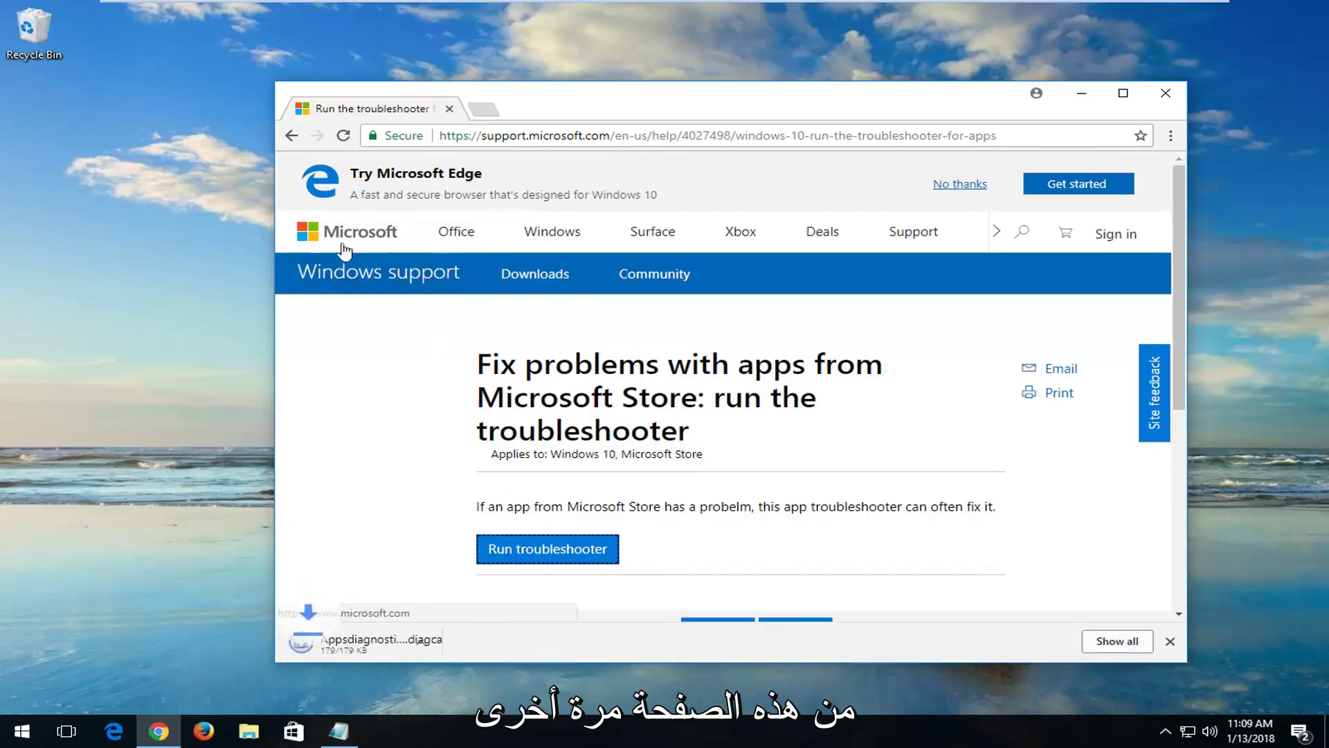
click(362, 649)
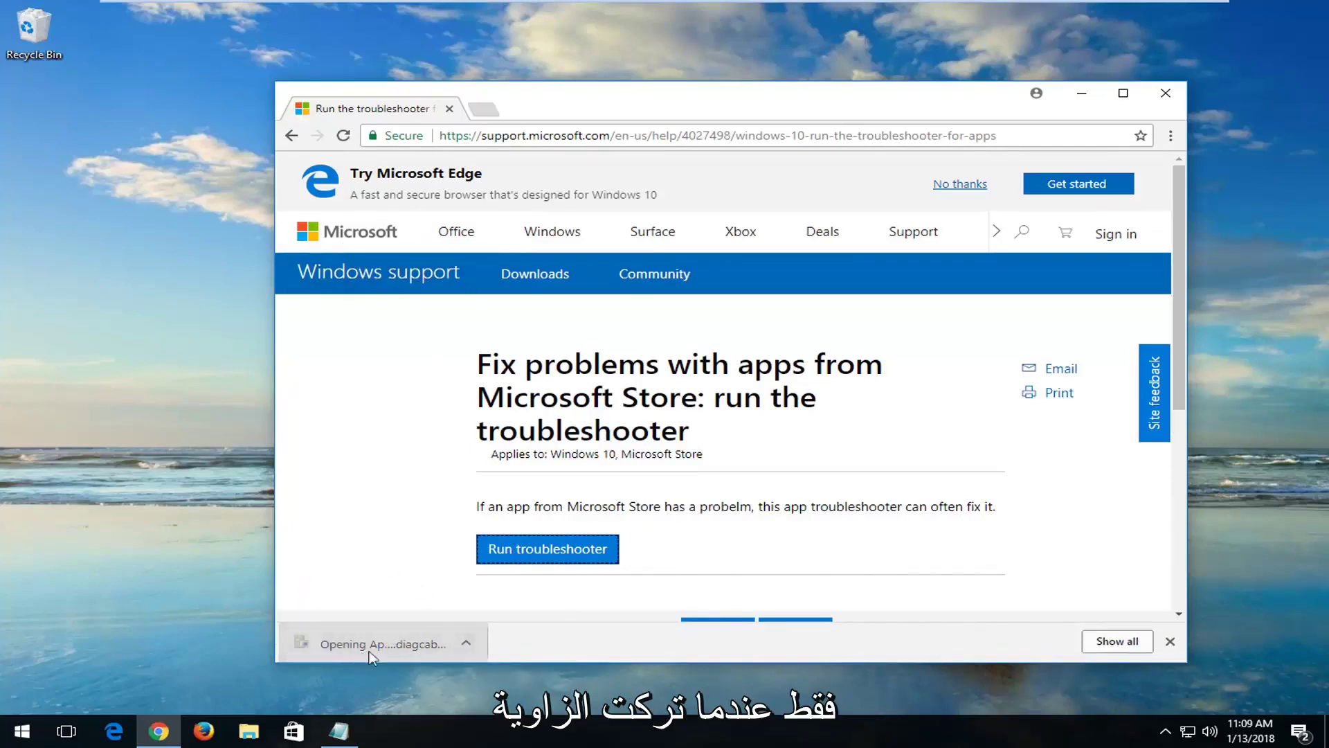
click(1081, 95)
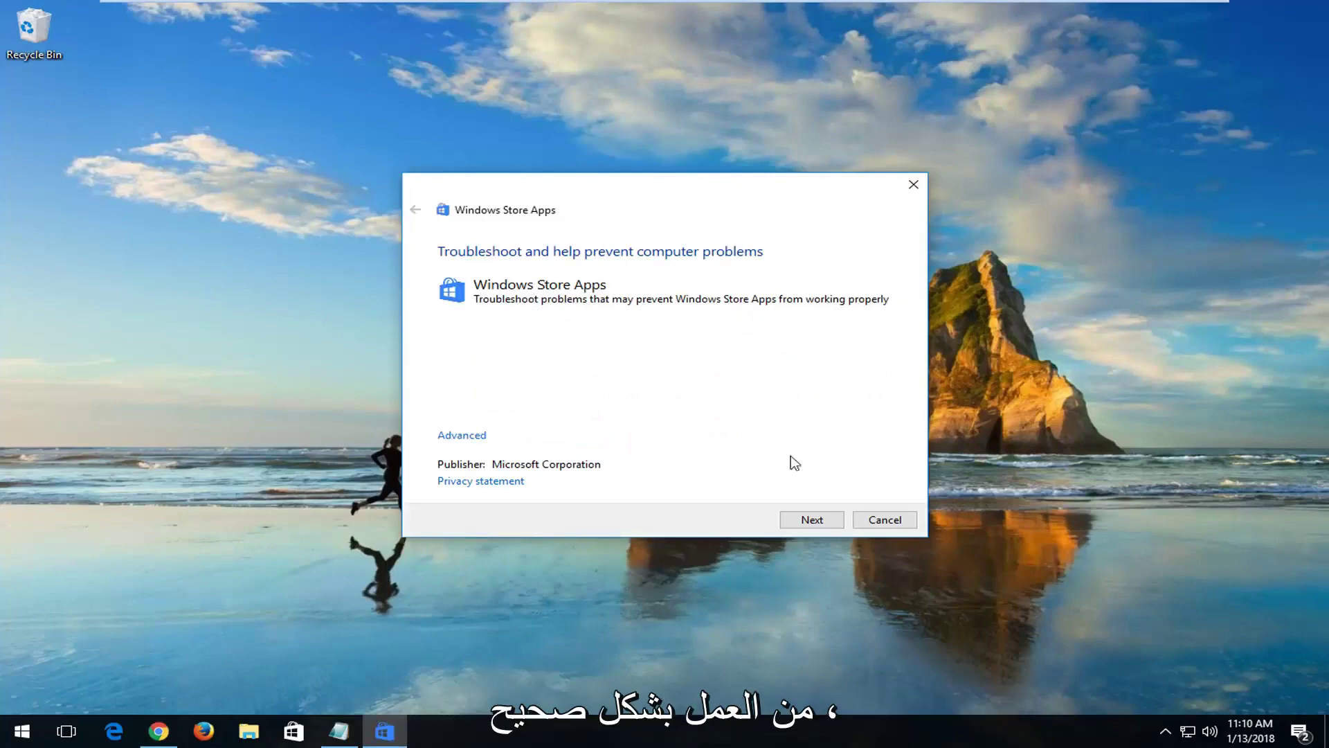
Step: Run the Store Apps troubleshooter through to its results, leaving 'Microsoft account required' not fixed, then close it
click(800, 521)
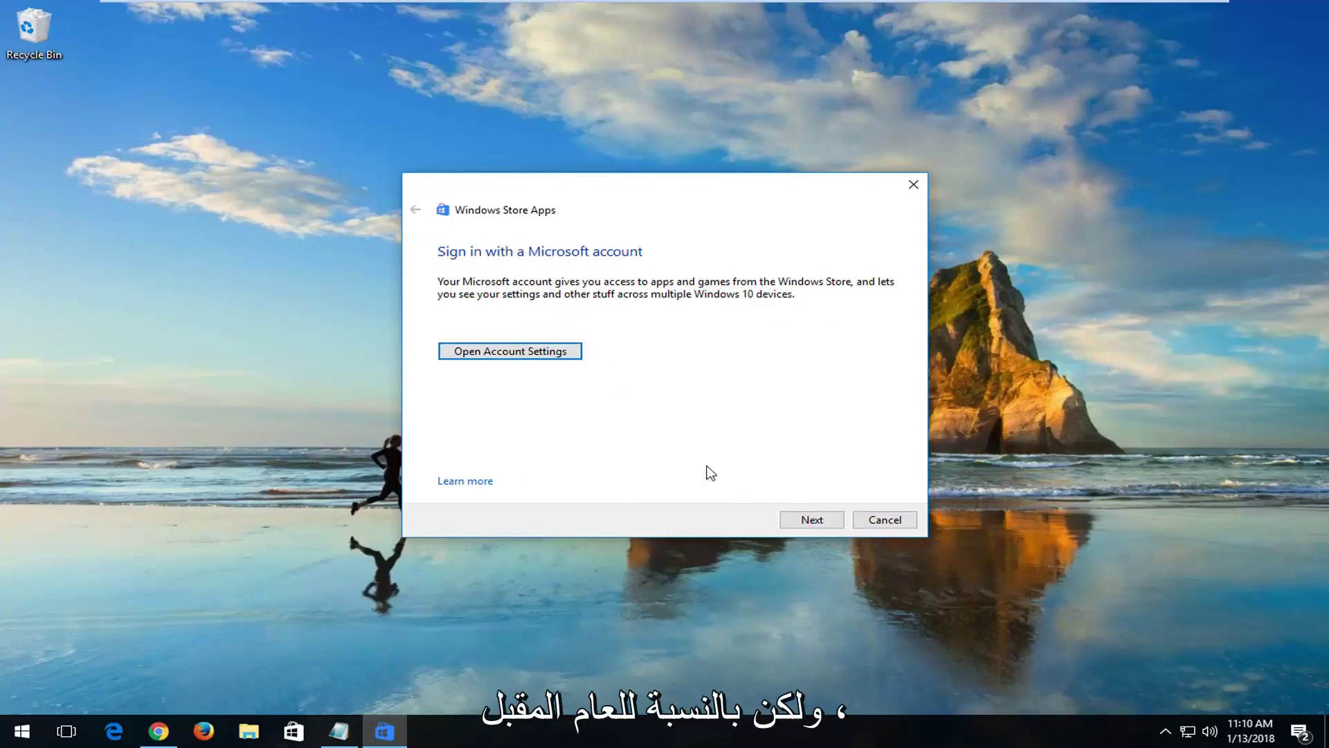
click(817, 521)
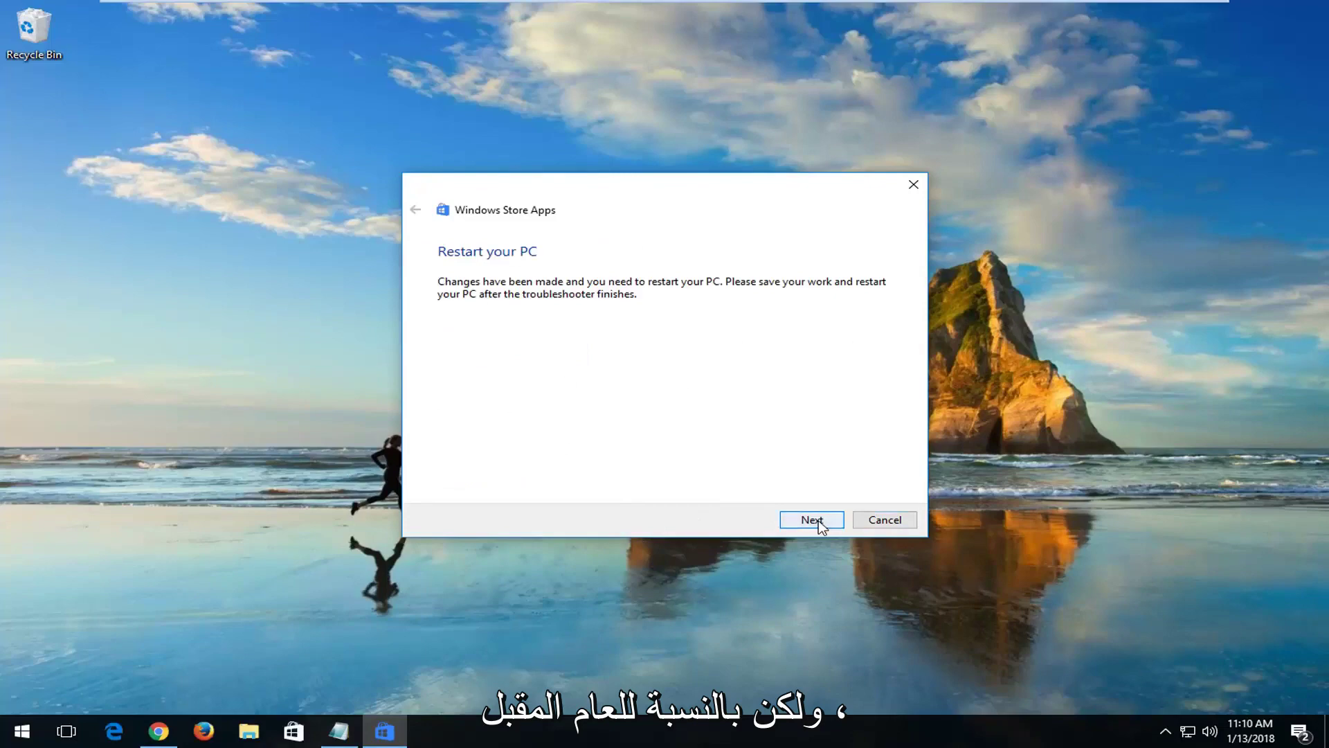
click(813, 521)
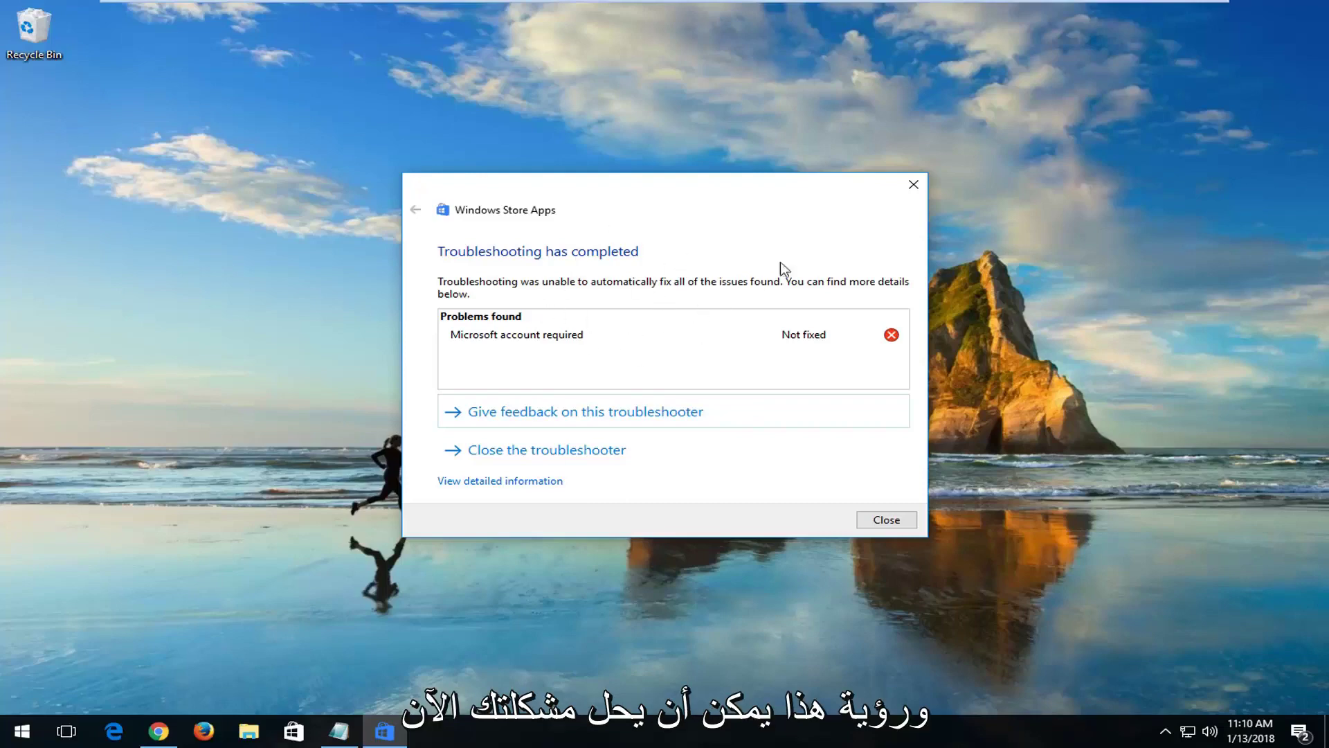
click(915, 185)
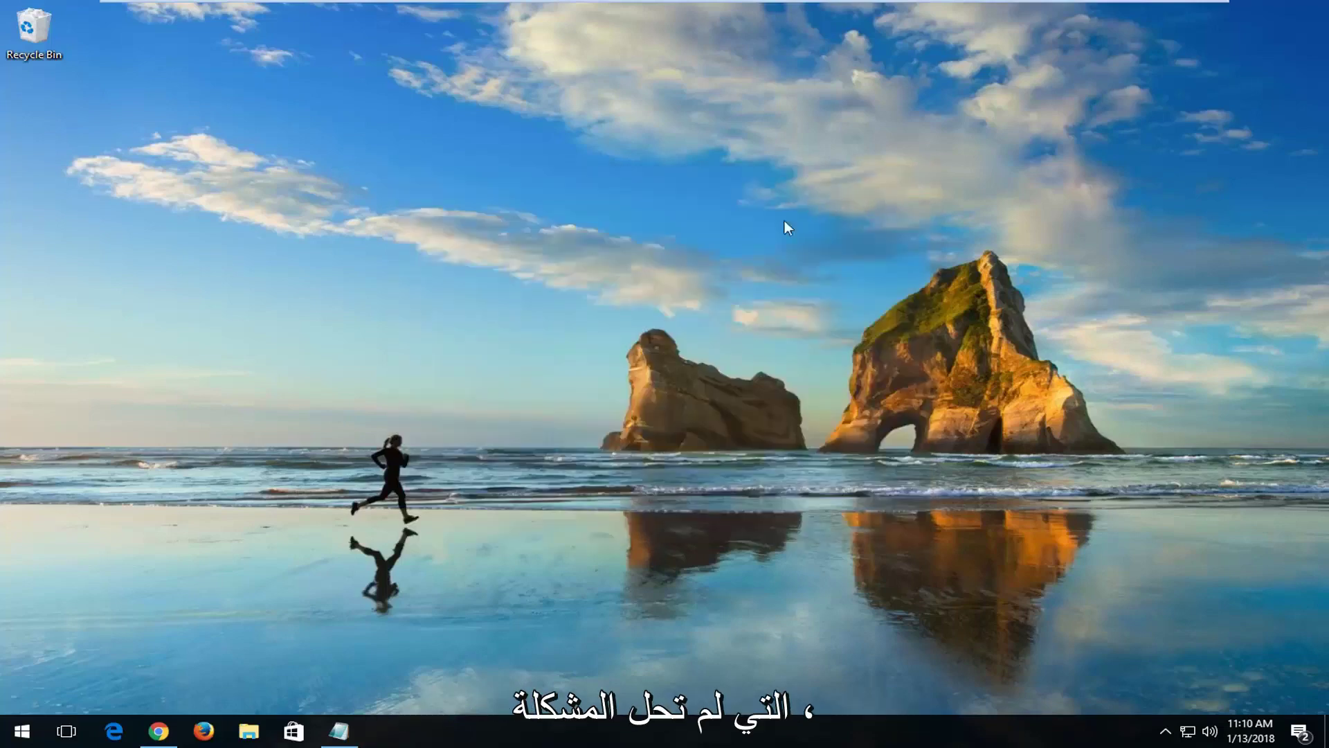
Step: Search Start for 'windows powershell' and run Windows PowerShell as administrator
click(21, 738)
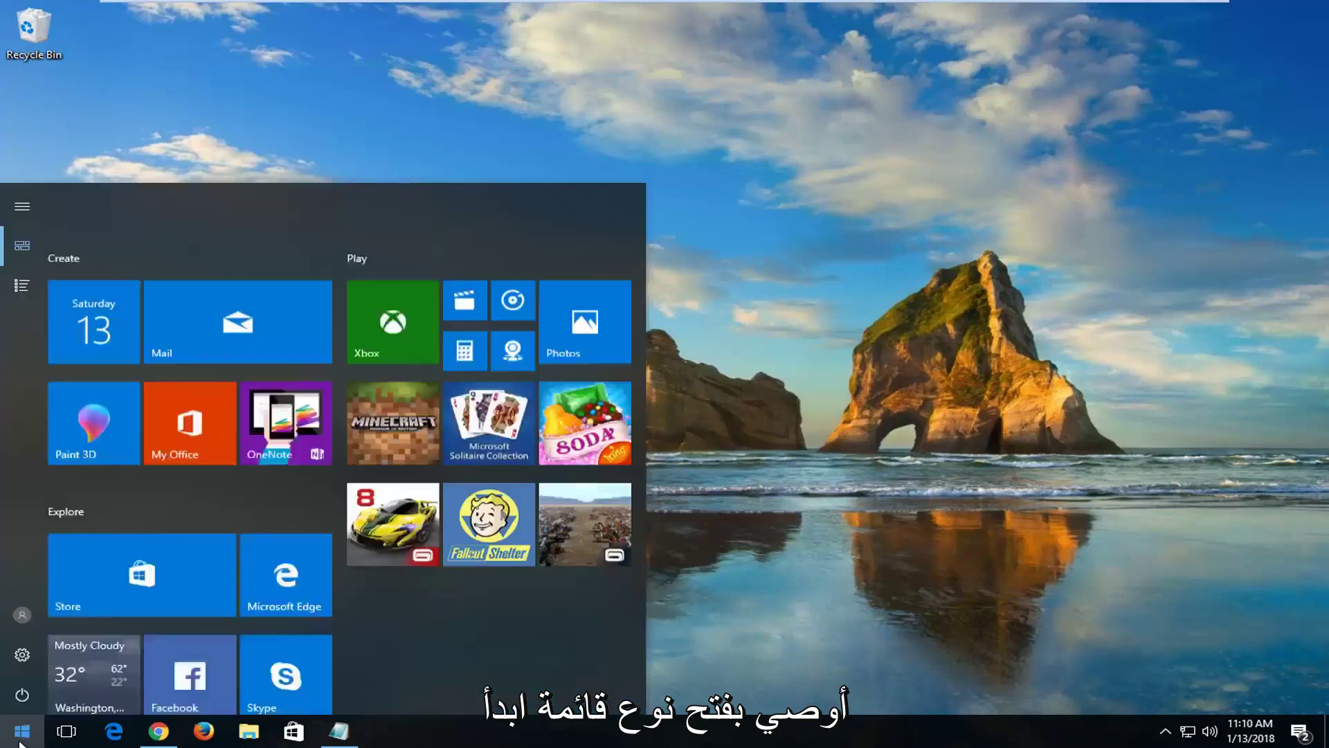
text(windiow)
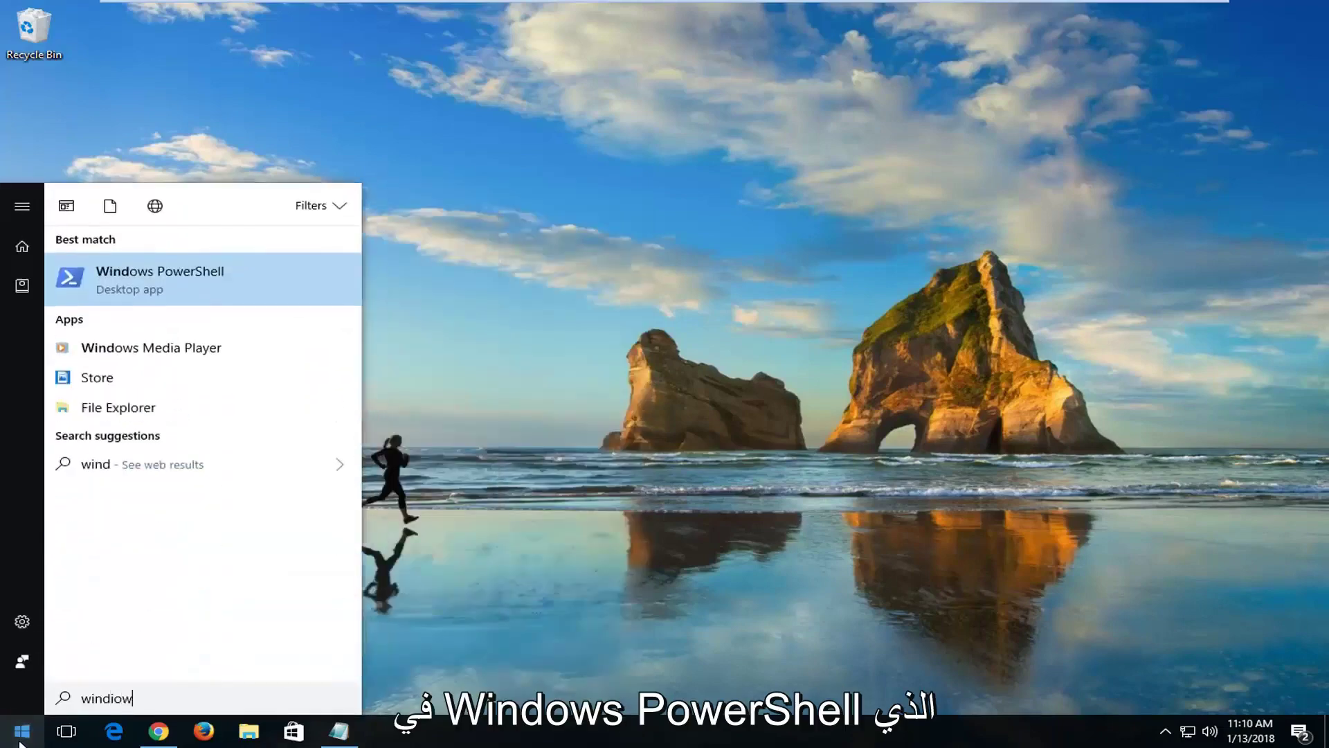
key(BackSpace)
key(BackSpace)
key(BackSpace)
text(ows poe)
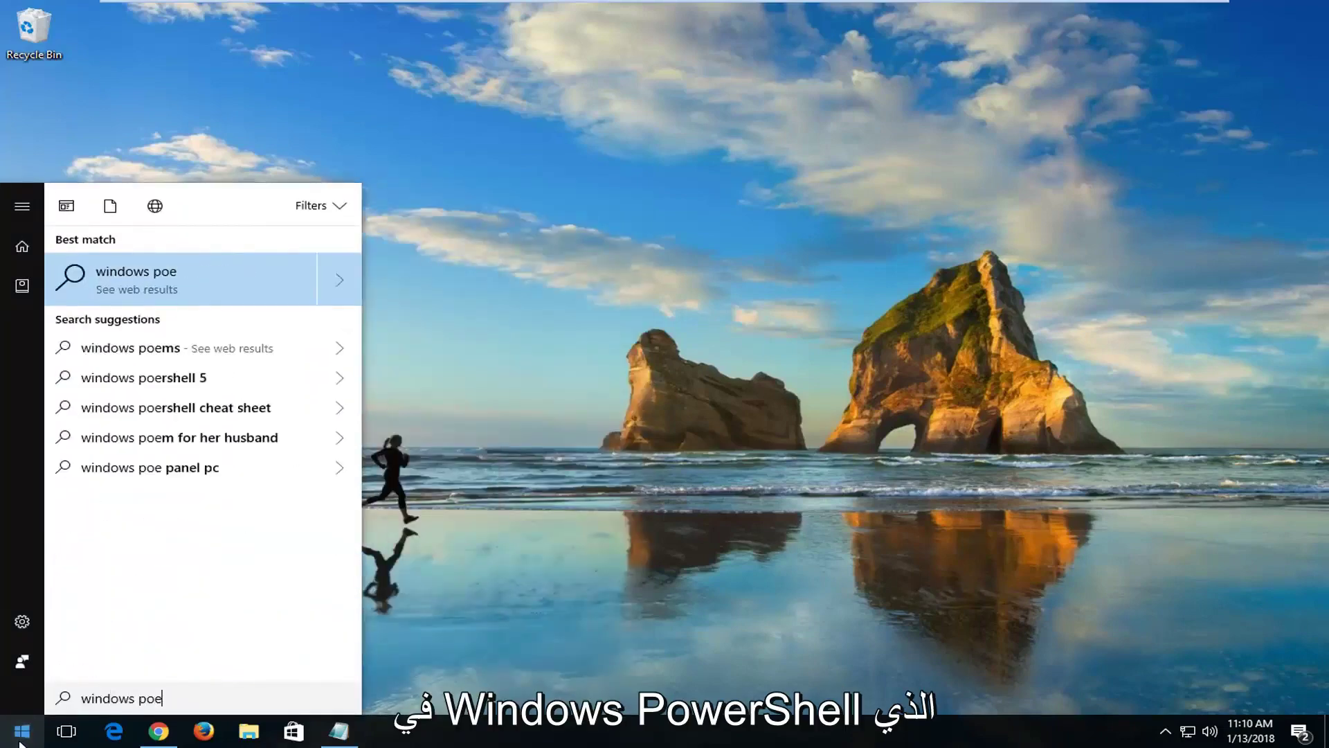
key(BackSpace)
text(wershell)
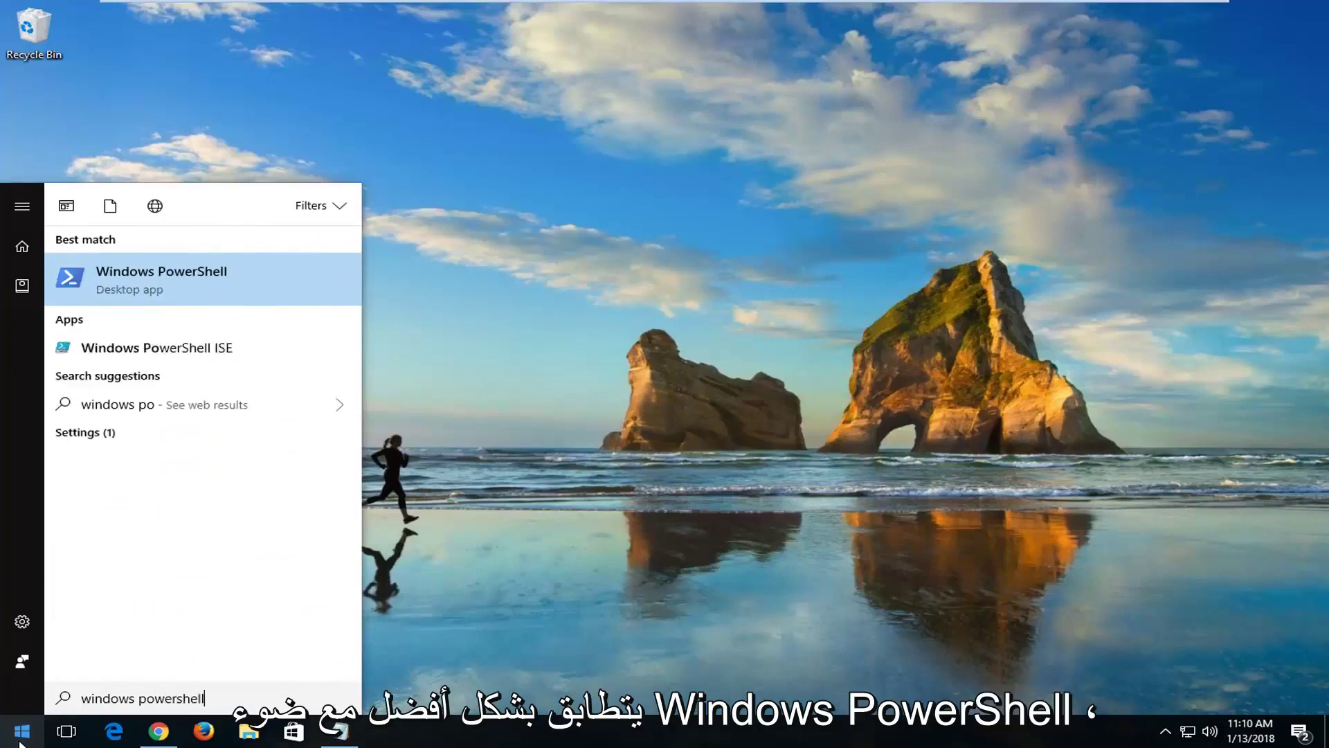
right_click(138, 290)
click(184, 301)
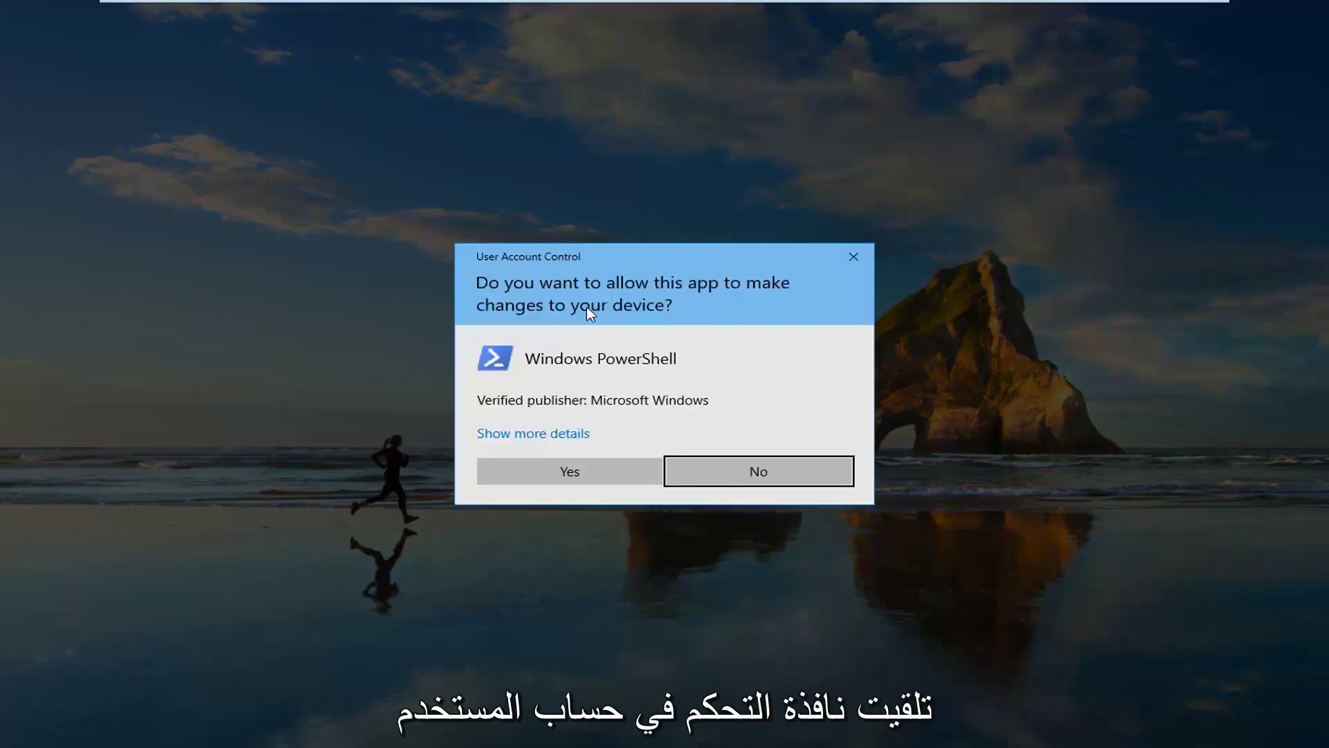
Step: Approve the UAC prompt, then copy the Get-AppXPackage command from the Notepad notes
click(567, 470)
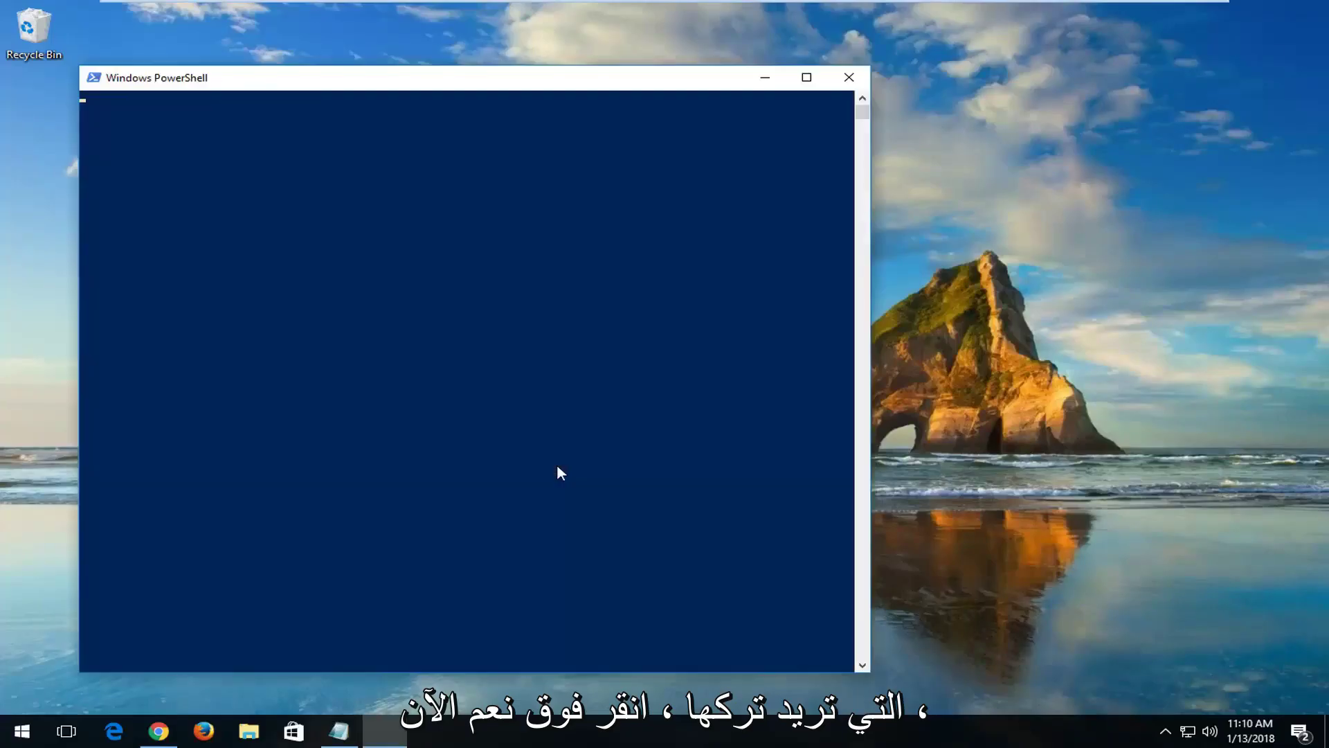
drag(545, 85, 733, 53)
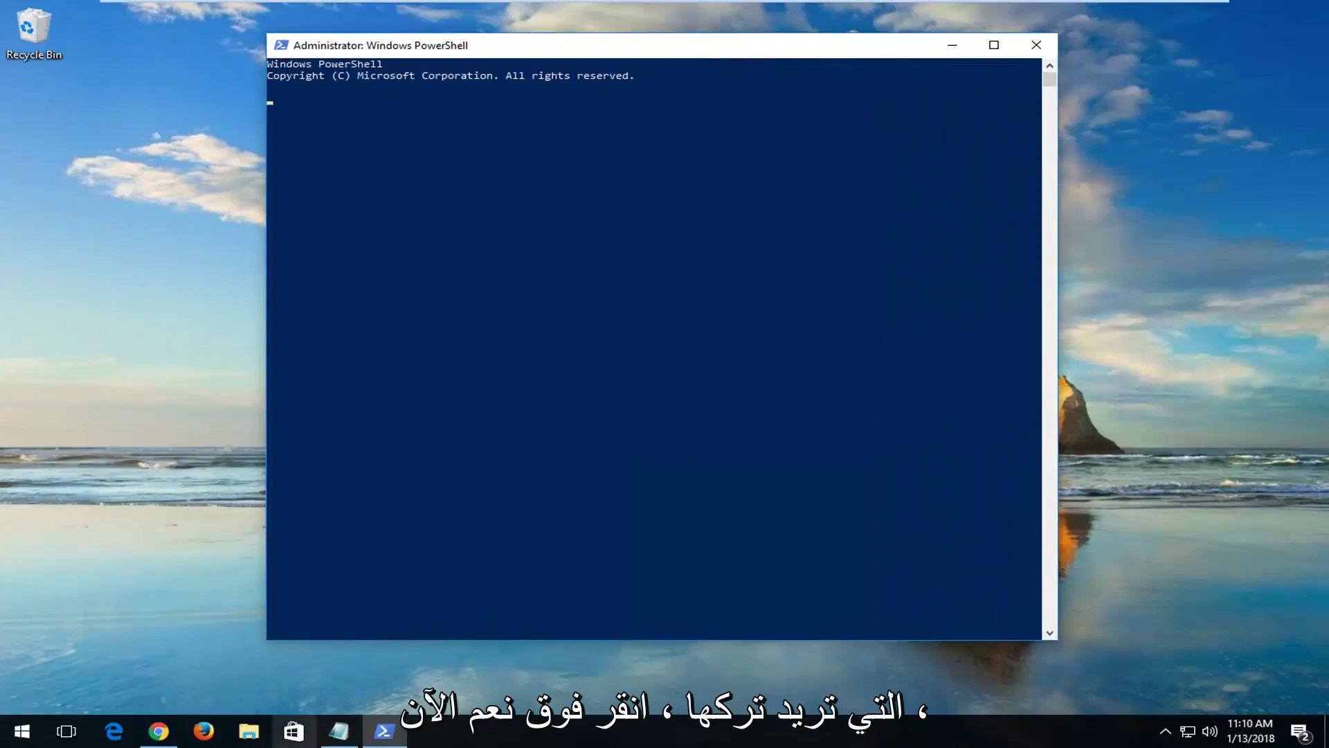
click(340, 732)
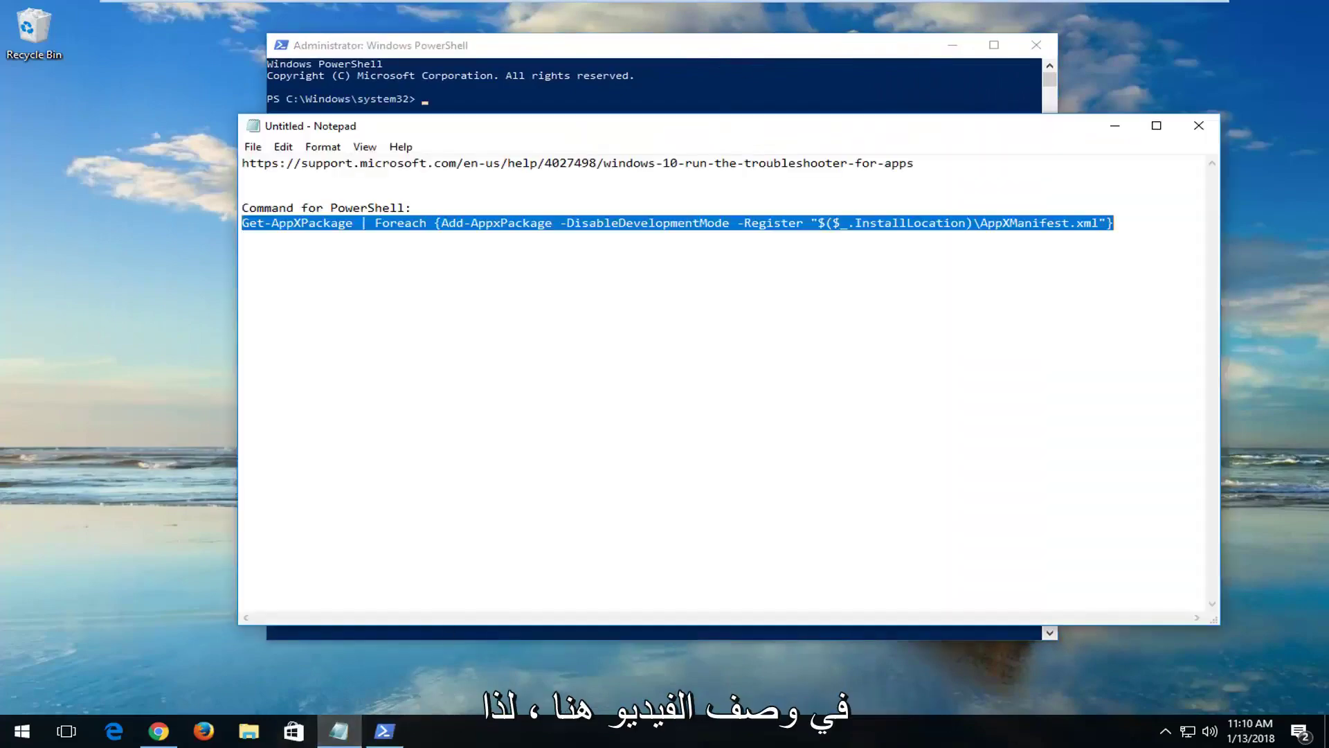
right_click(454, 230)
click(493, 284)
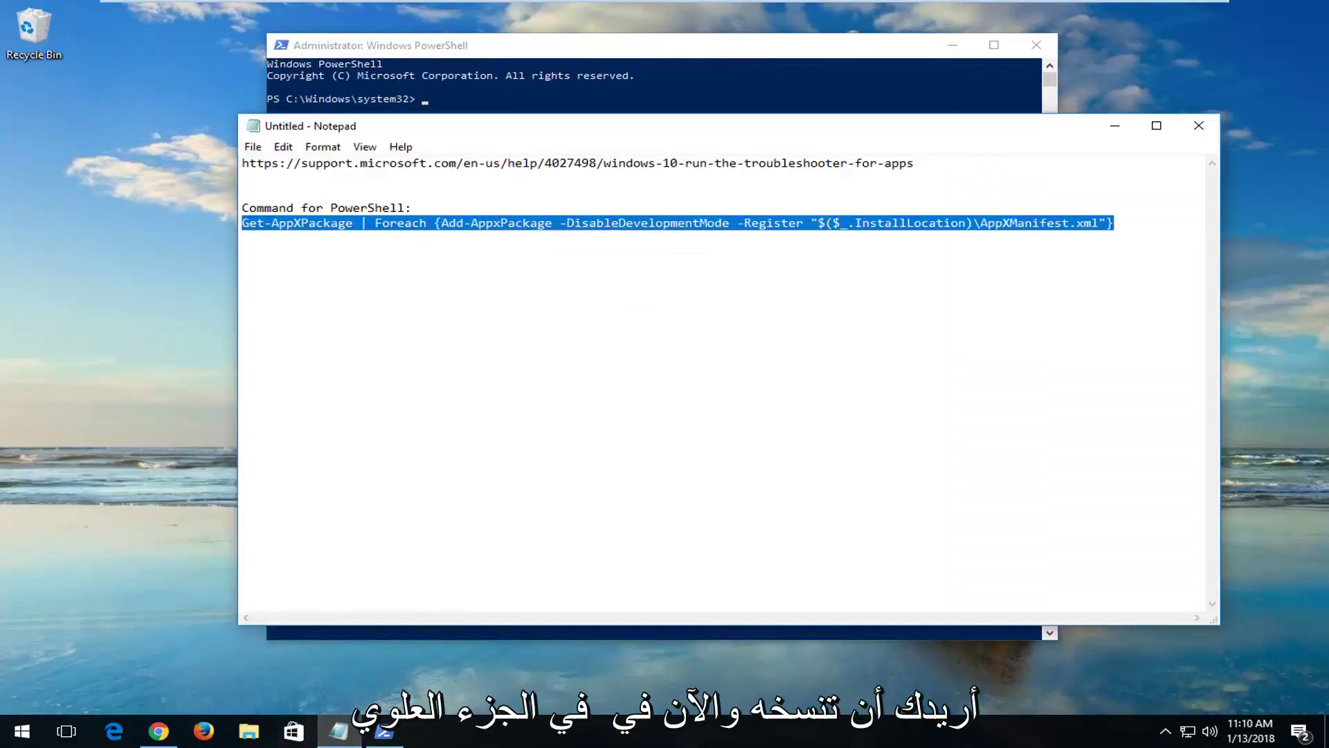
Step: Paste the Get-AppXPackage app re-registration command into PowerShell and run it
click(831, 47)
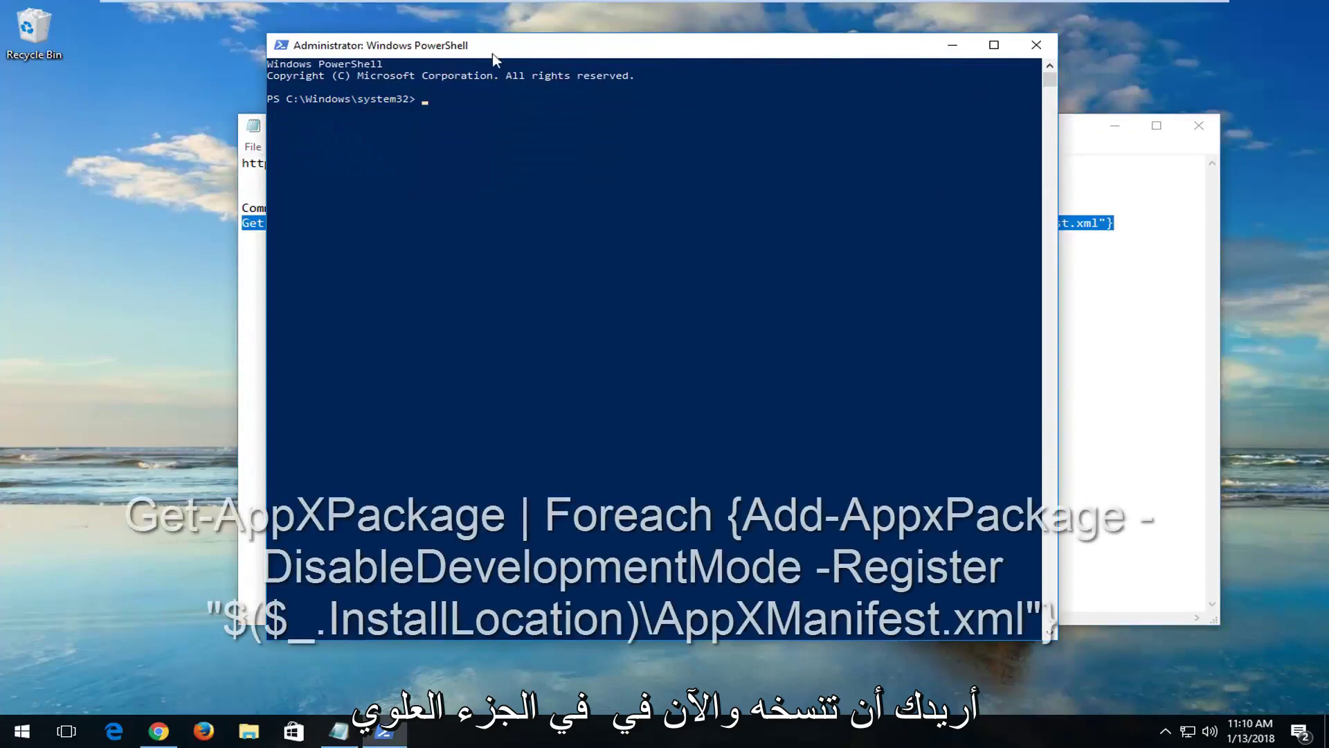
right_click(562, 52)
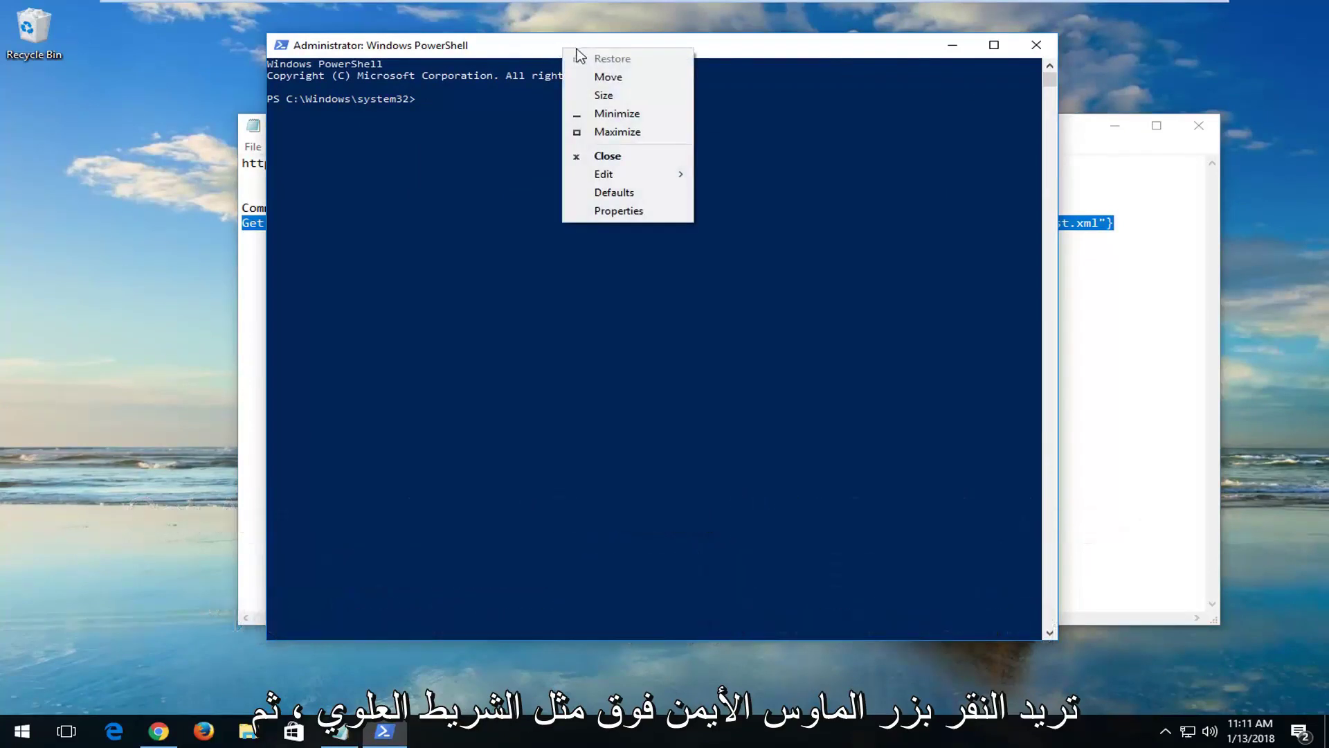
click(610, 174)
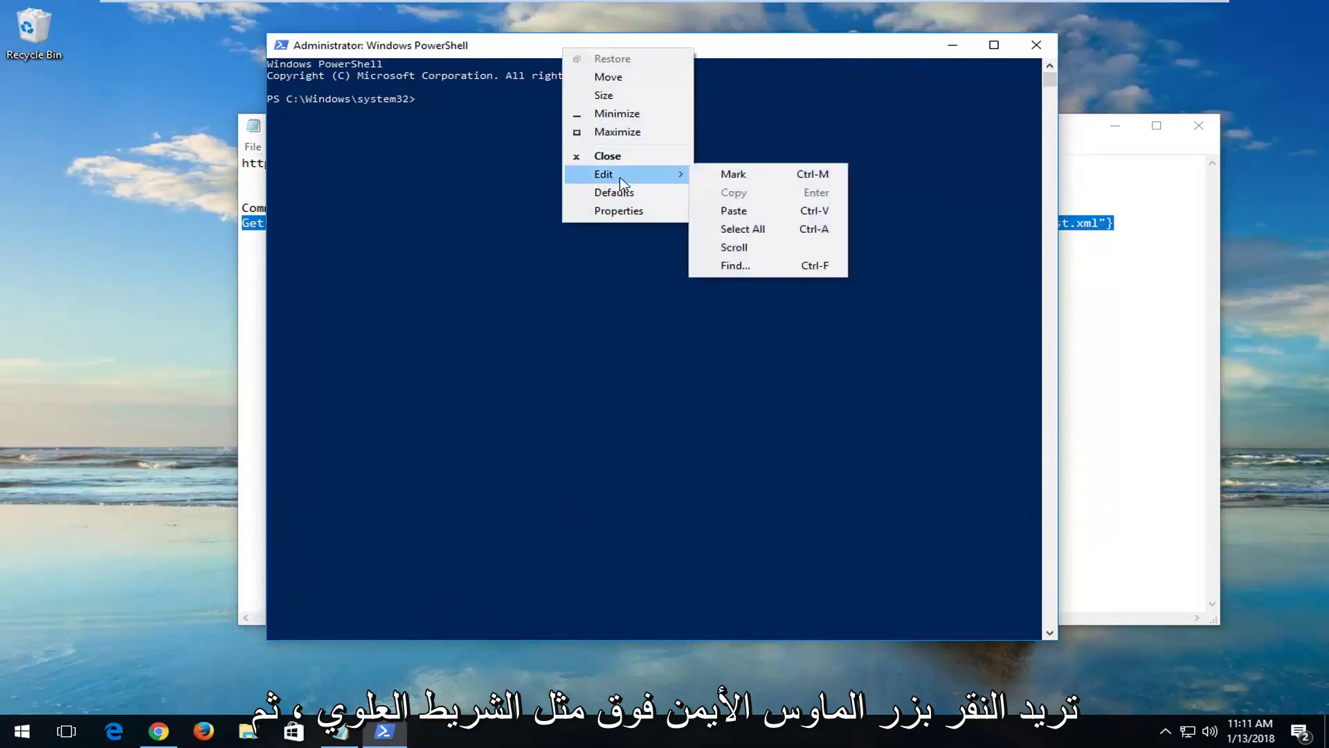
click(756, 212)
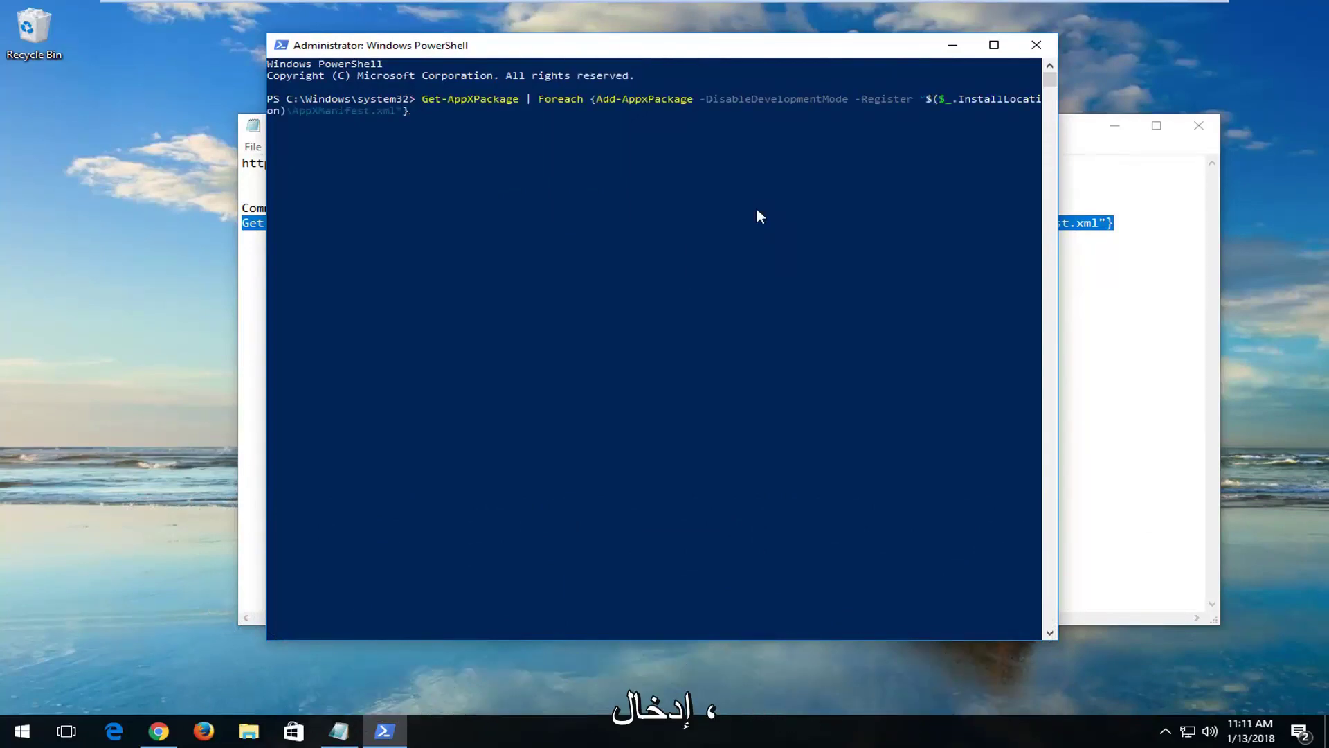
key(Return)
click(469, 47)
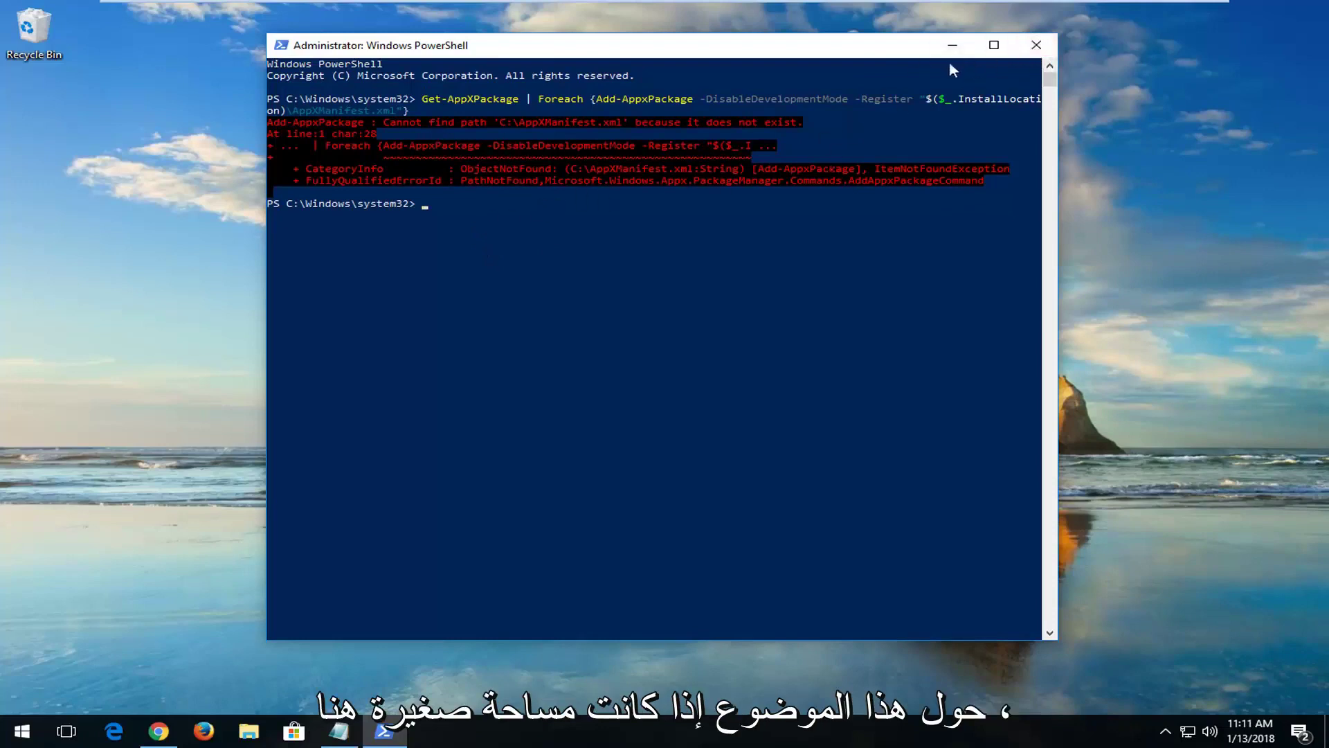
Step: Close the PowerShell window once the app re-registration has completed
click(1036, 45)
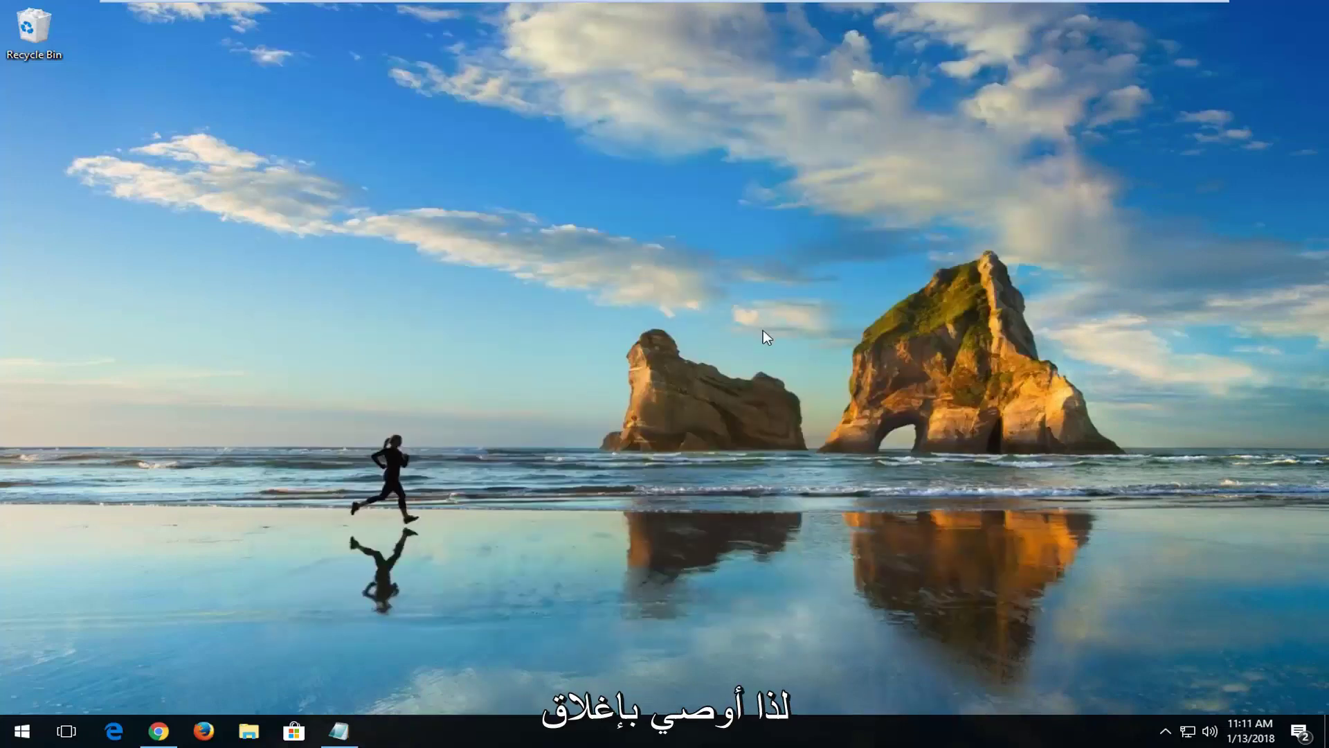
click(21, 732)
text(store)
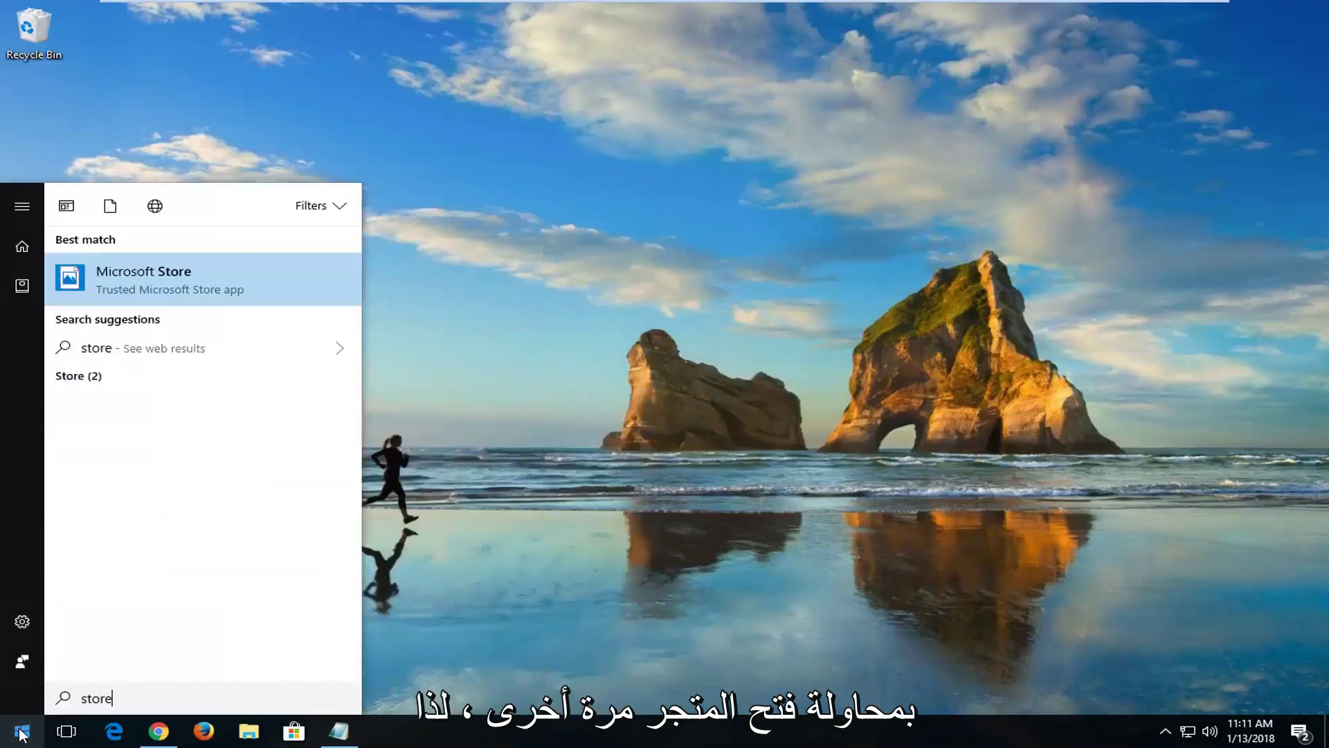
click(168, 286)
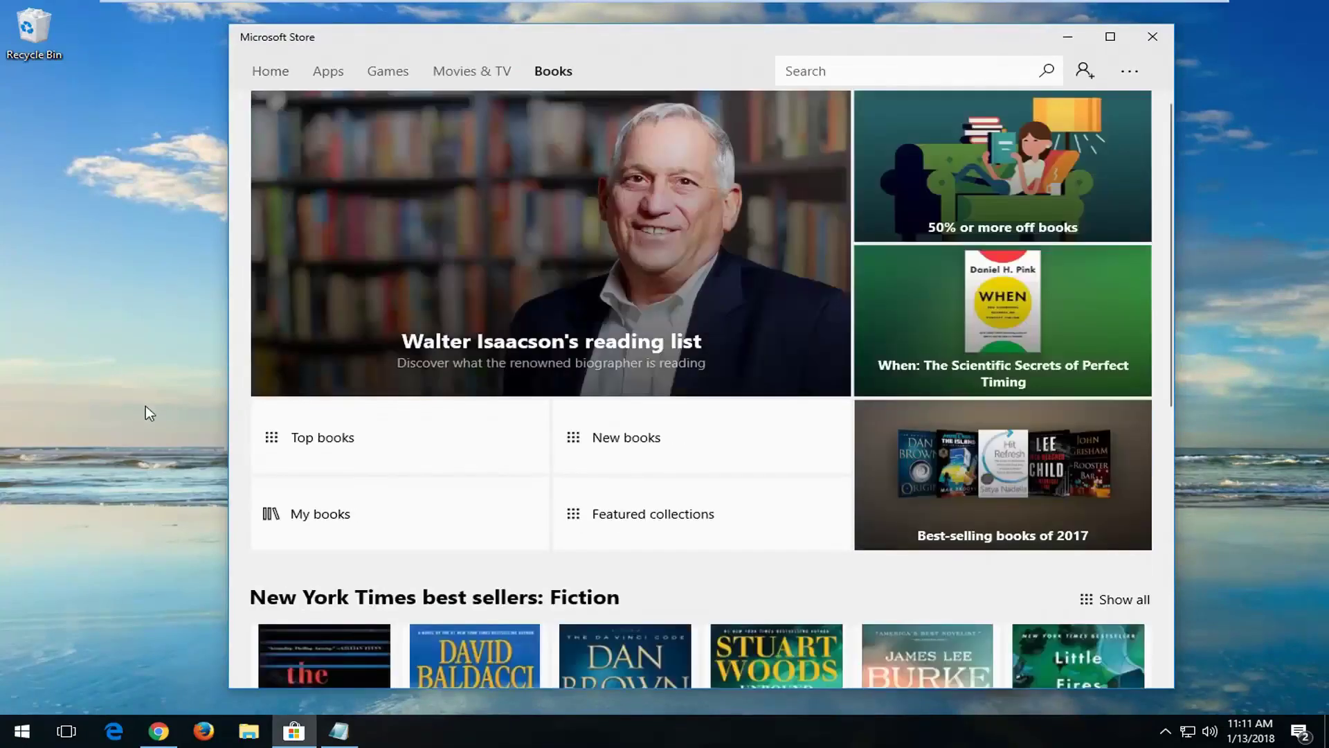
click(1151, 36)
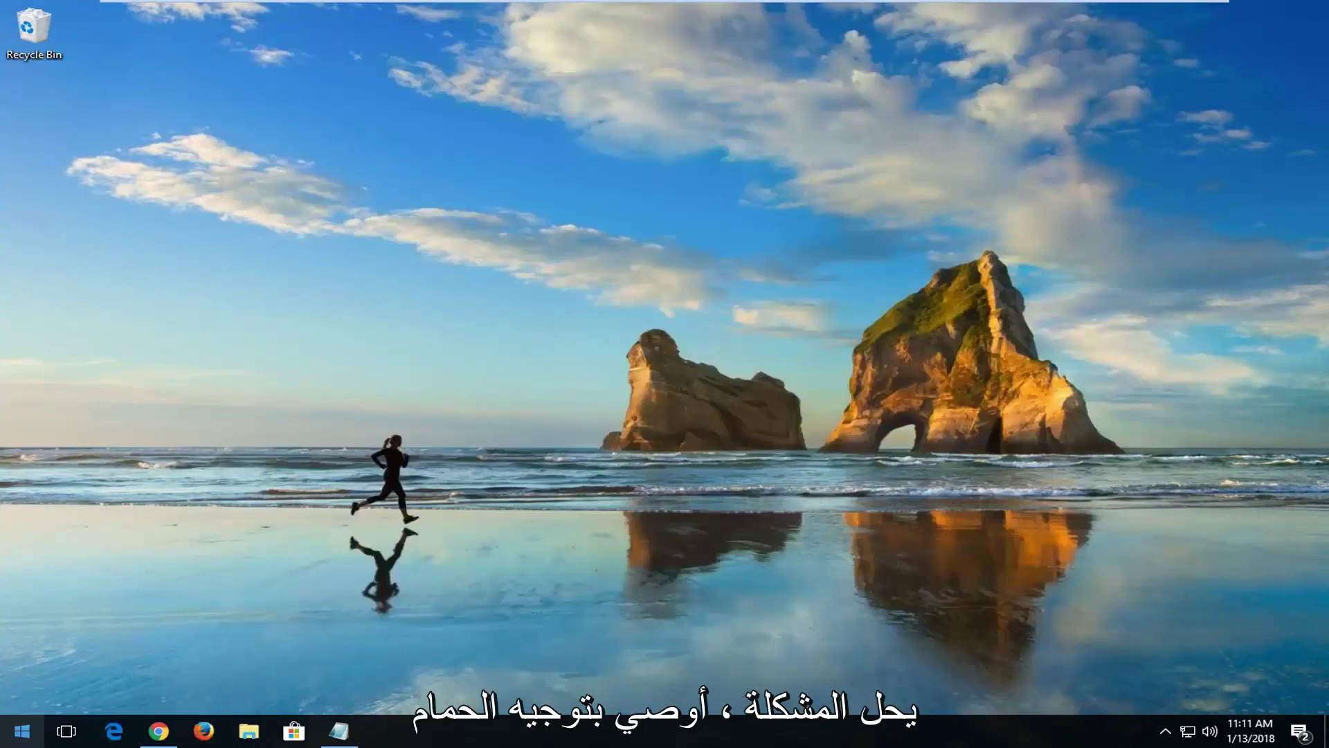
click(22, 731)
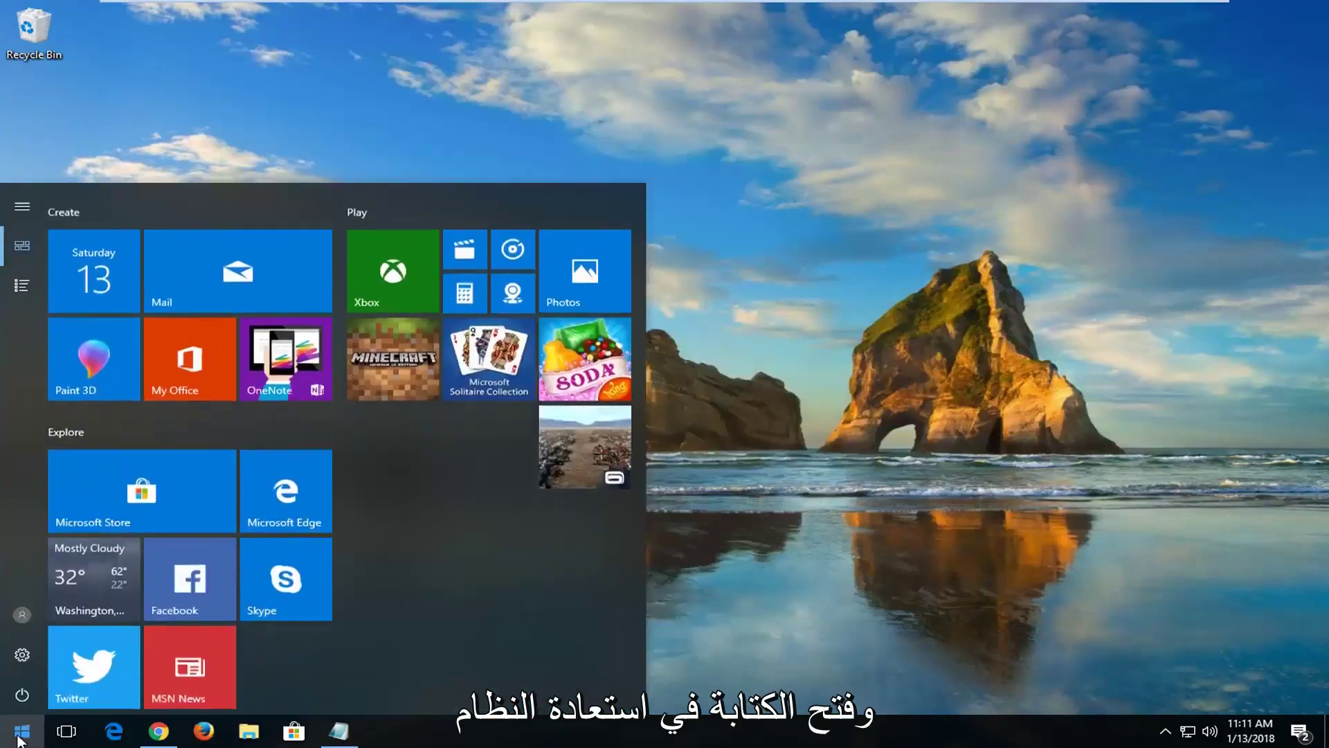
text(system restore)
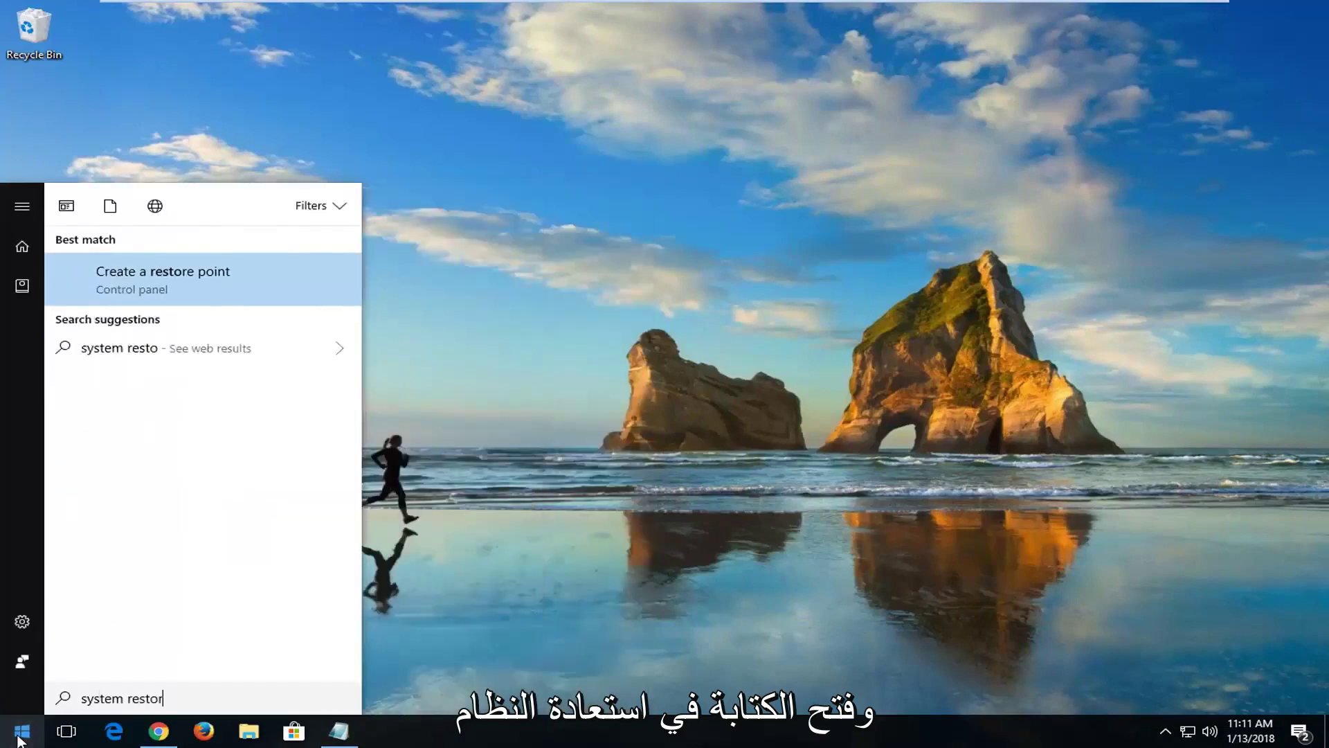
click(137, 291)
drag(363, 148, 523, 156)
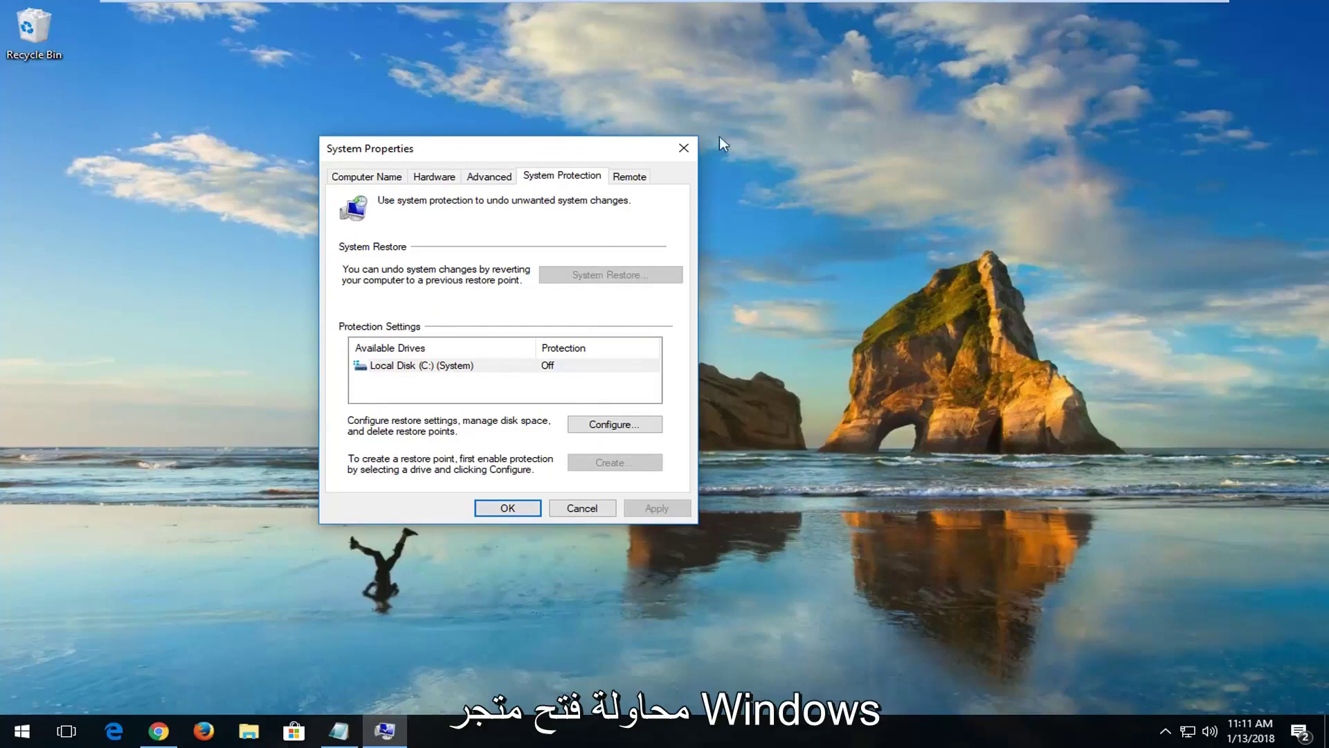
click(683, 150)
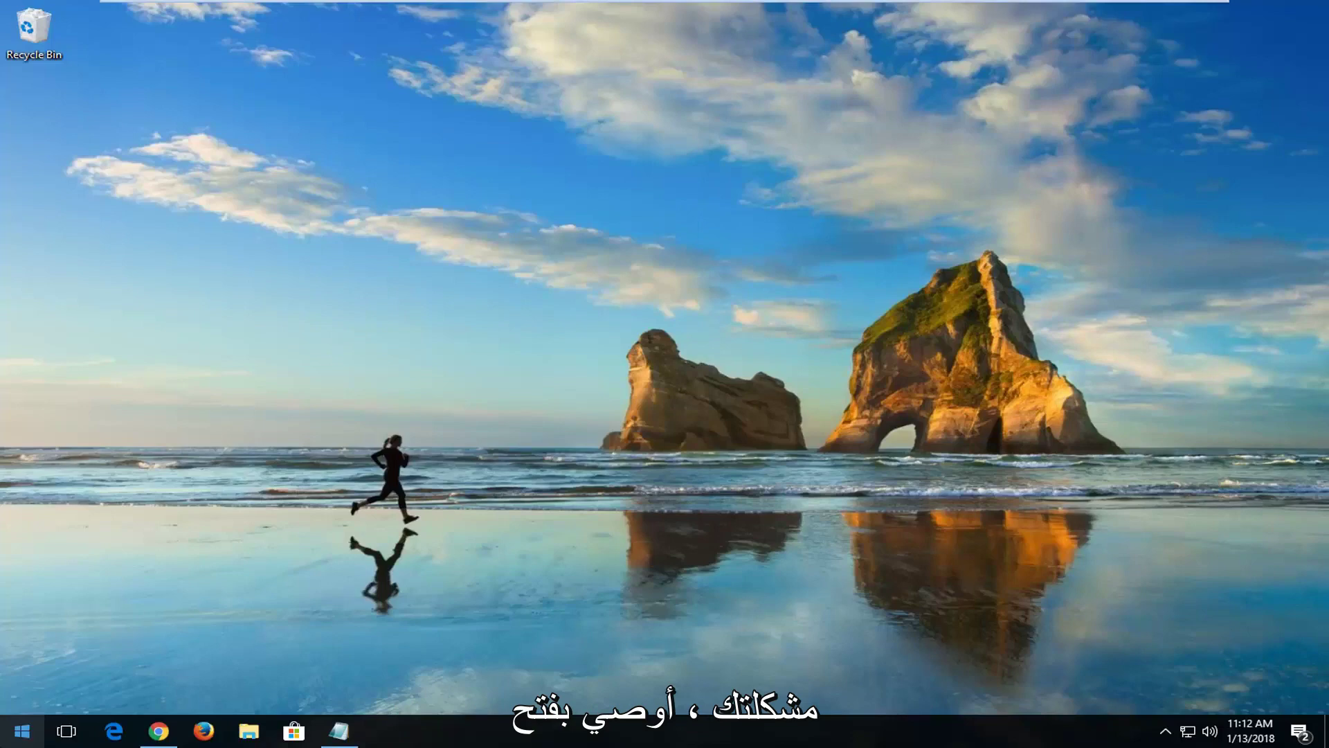
Step: Open Command Prompt as administrator via a 'cmd' search and run sfc /scannow
click(28, 732)
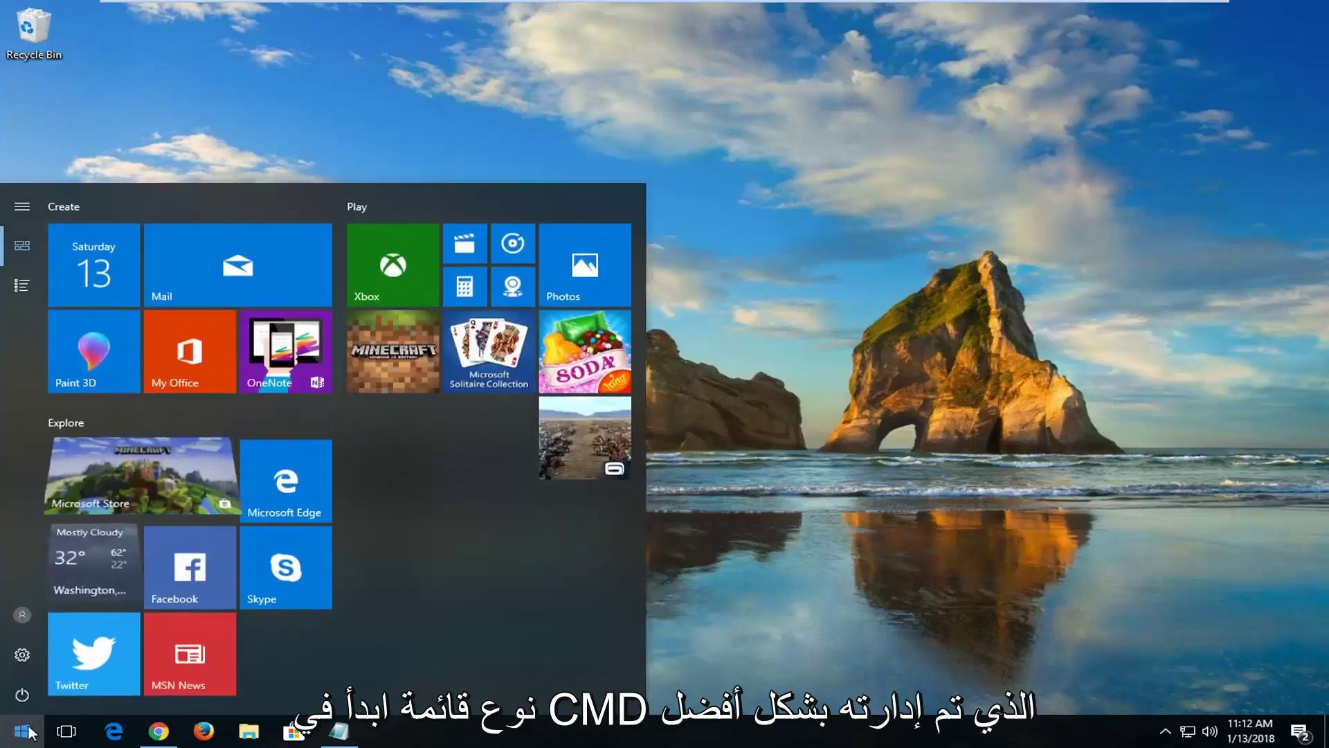
text(cmd)
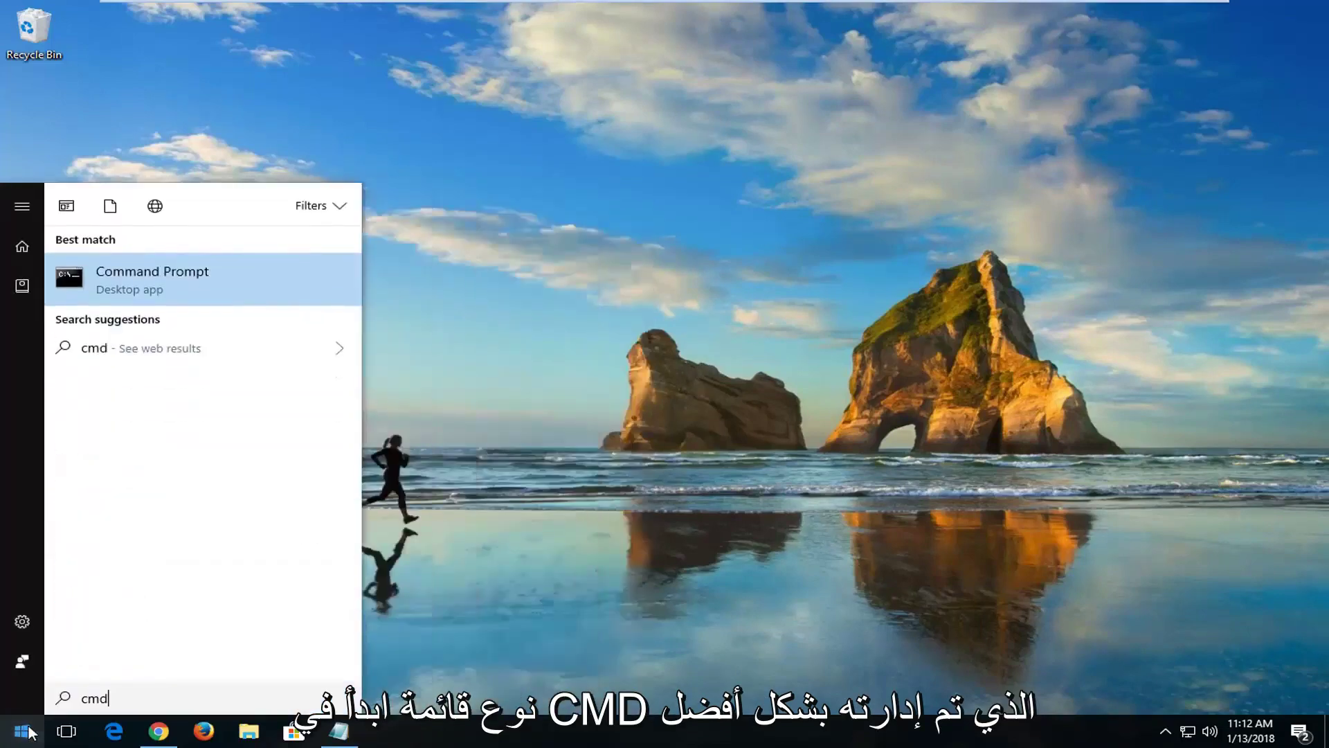
right_click(154, 279)
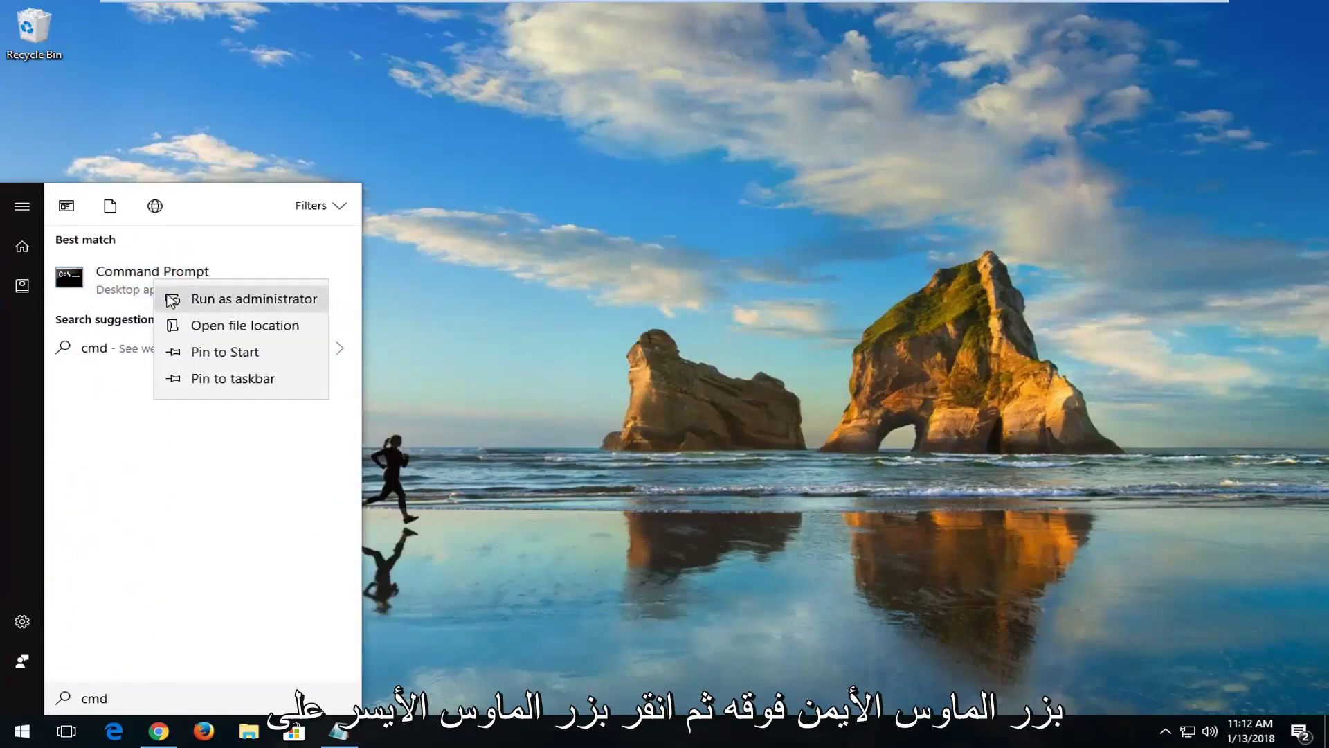
click(201, 298)
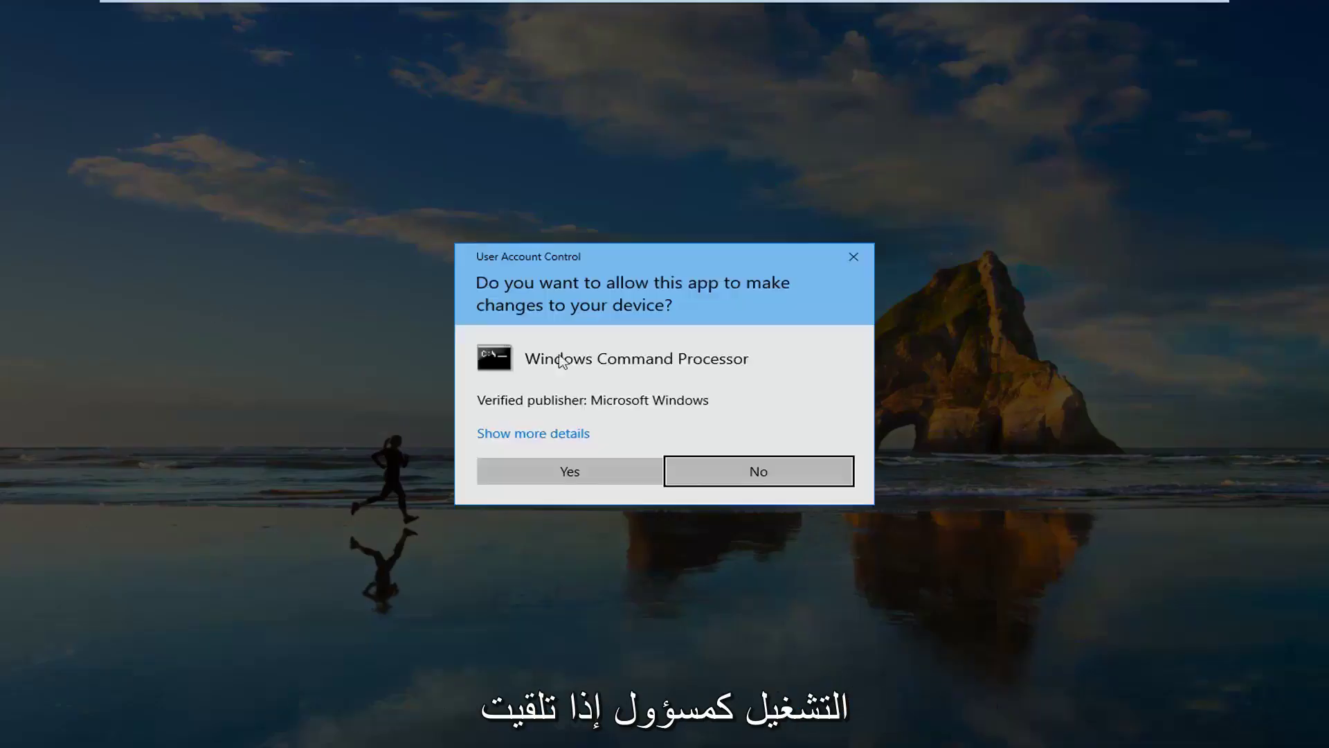
click(552, 478)
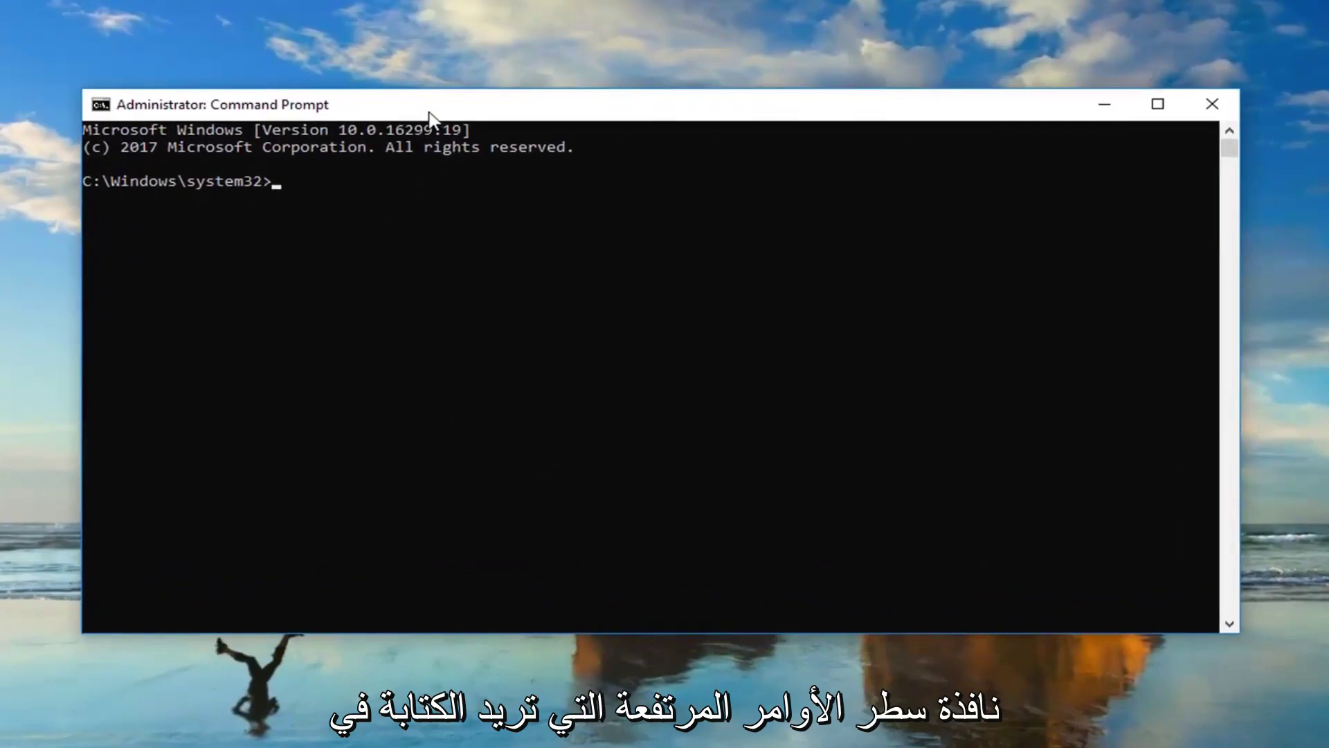
text(sfc )
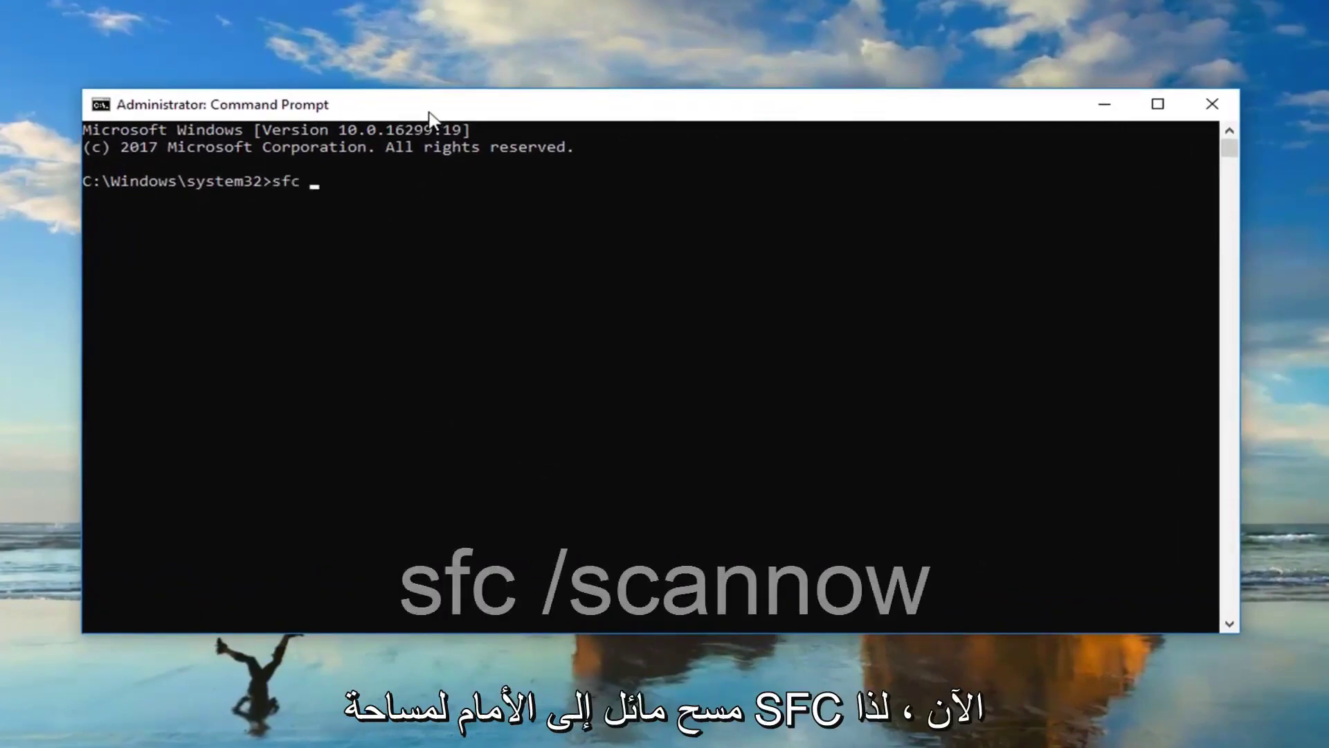
text(/scannow)
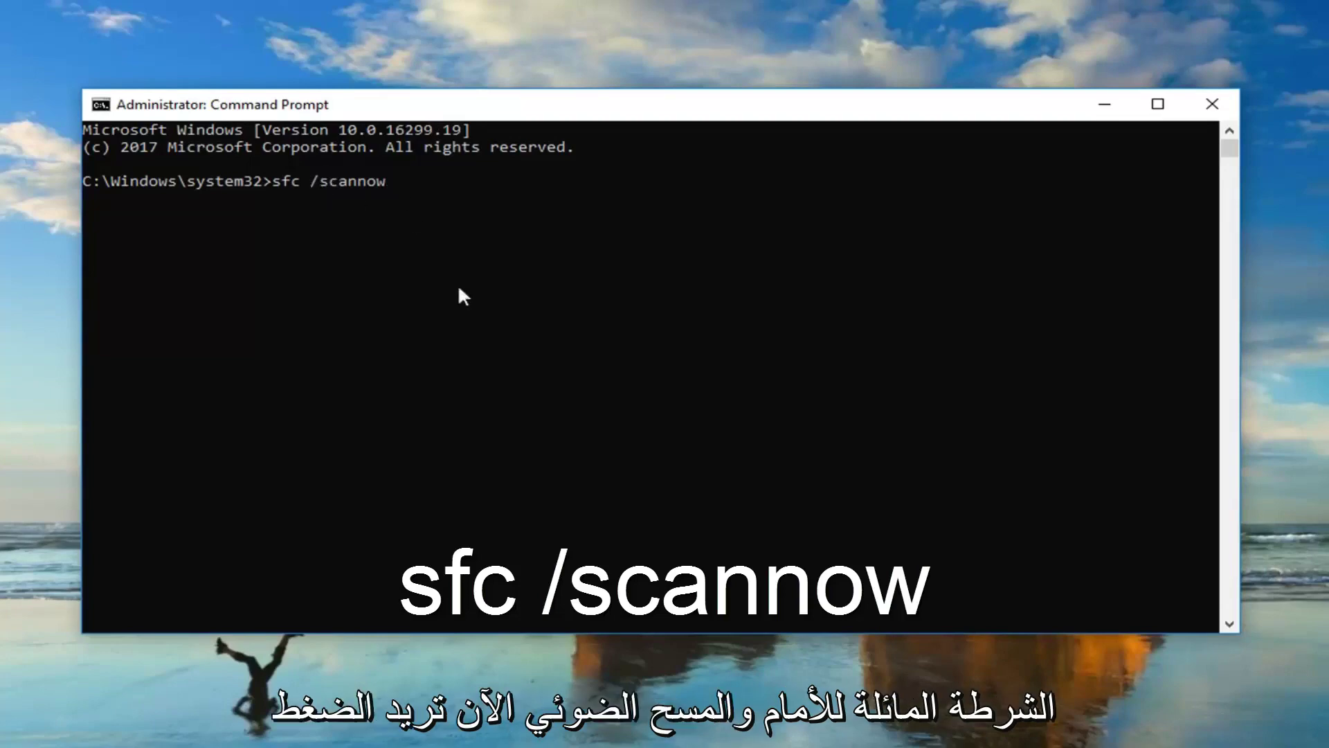
key(Return)
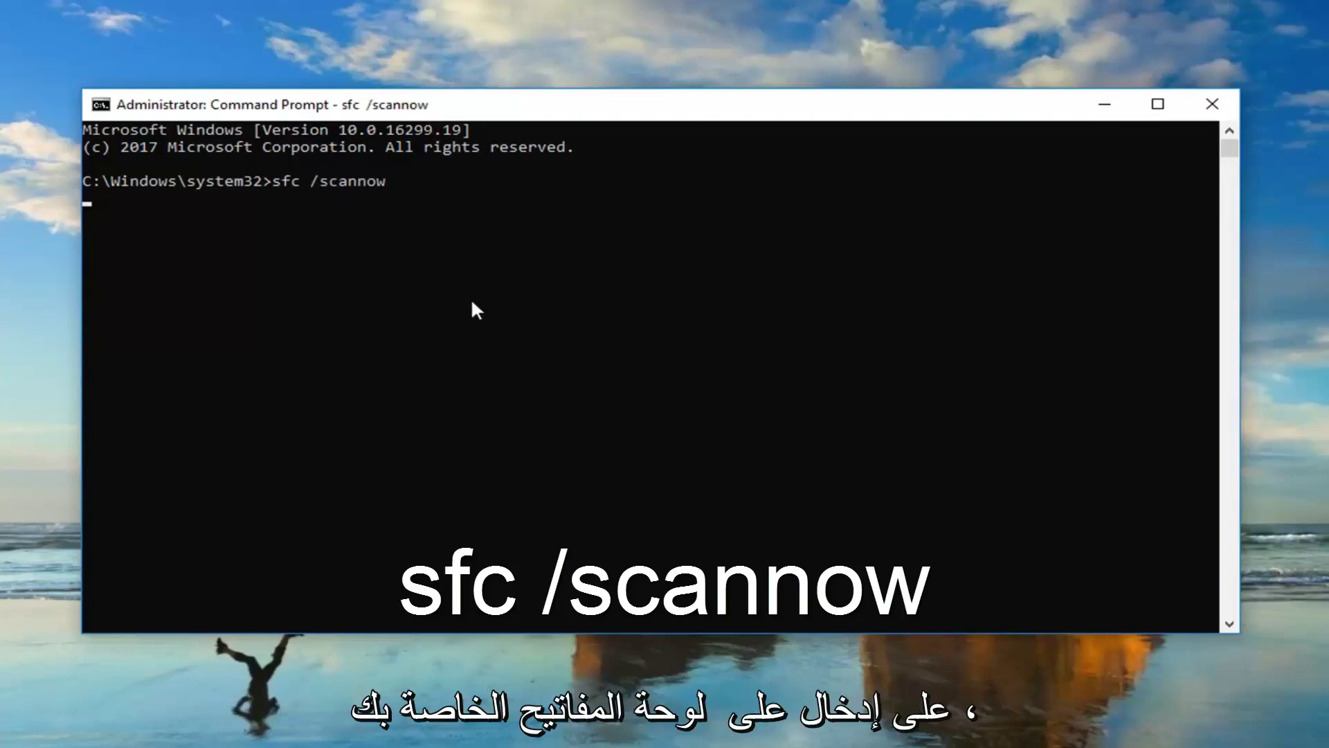